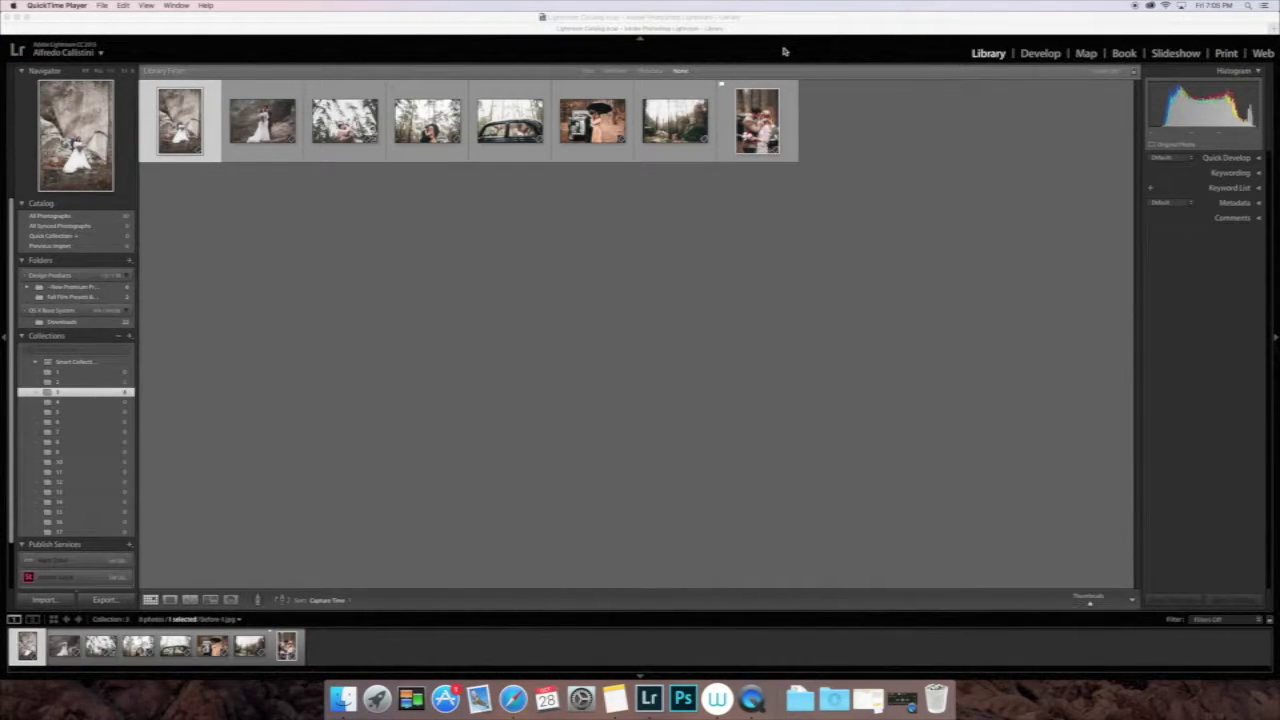
Step: Unzip the Fall Film download archive on the desktop, then open Lightroom's Preferences to the Presets settings
{"action": "left_click", "coordinate": [18, 18]}
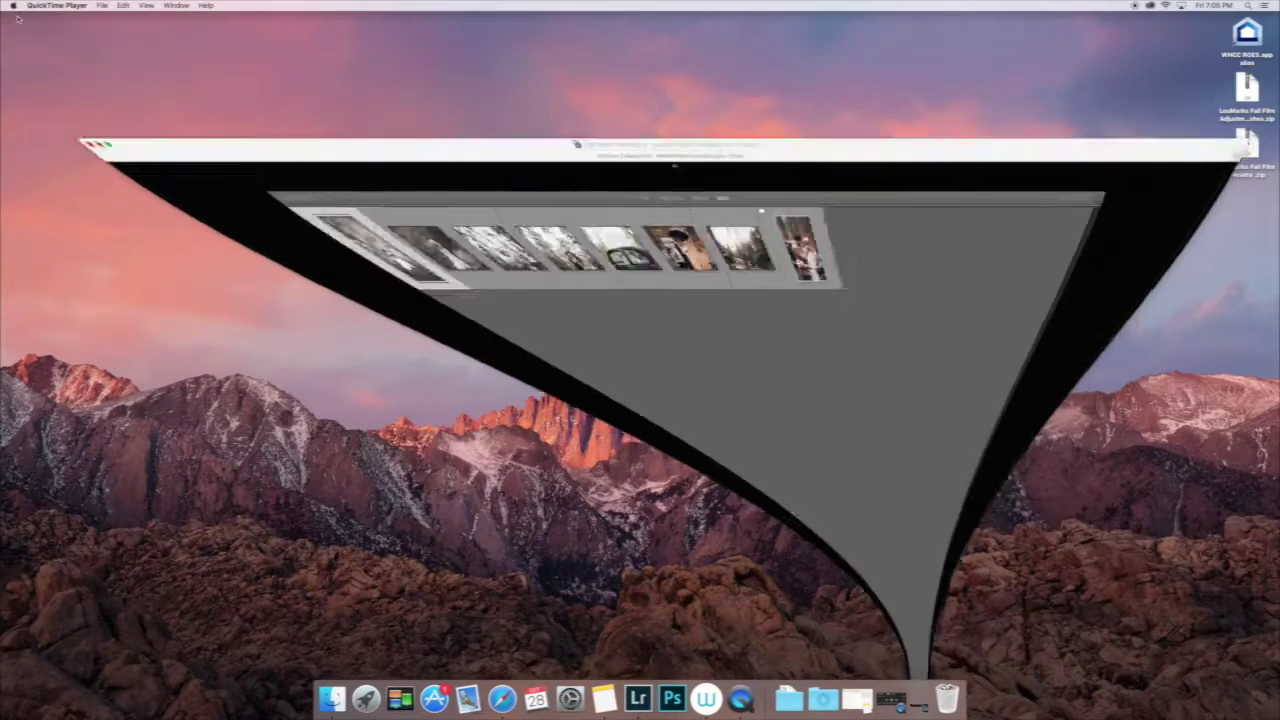
{"action": "double_click", "coordinate": [1246, 90]}
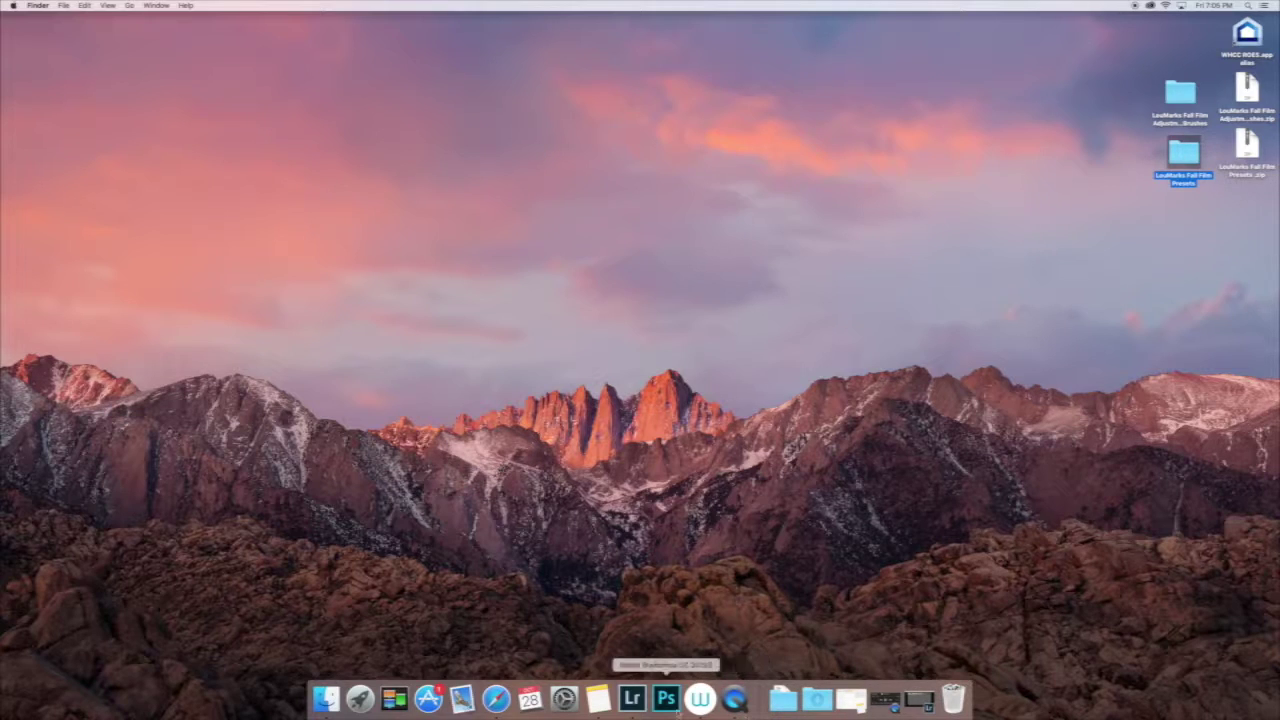
{"action": "left_click", "coordinate": [631, 698]}
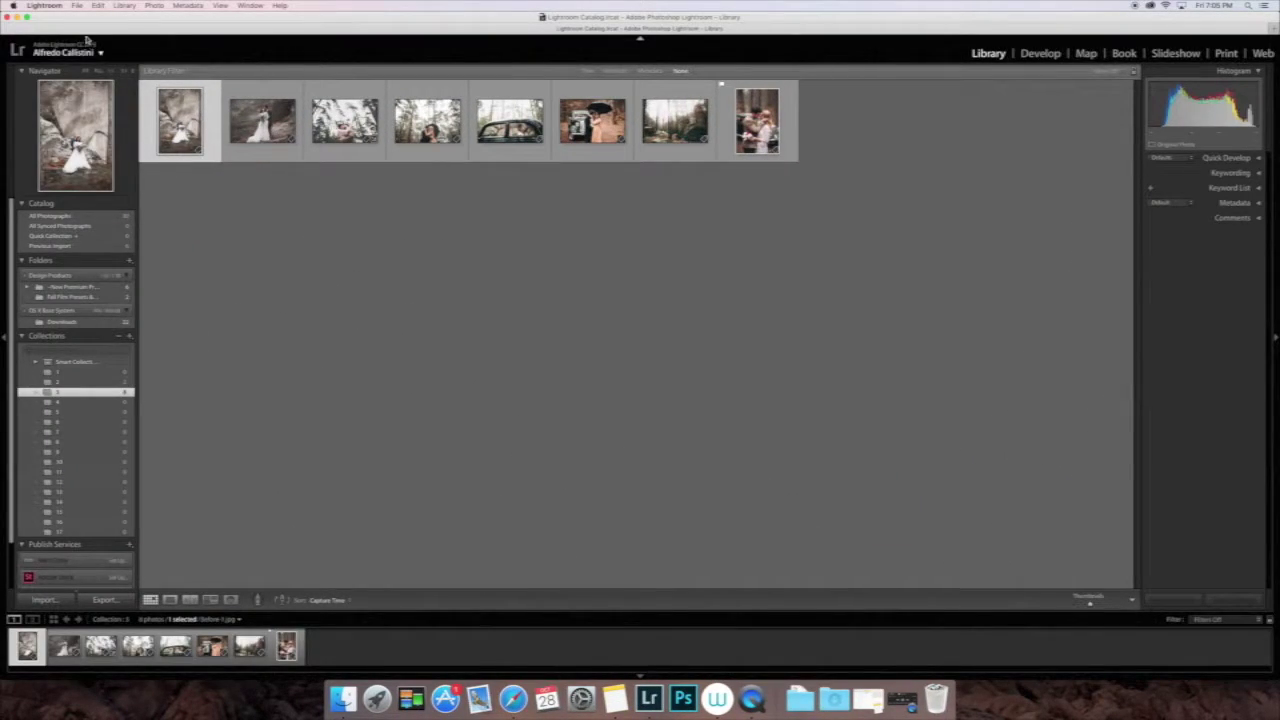
{"action": "left_click", "coordinate": [45, 6]}
{"action": "left_click", "coordinate": [52, 33]}
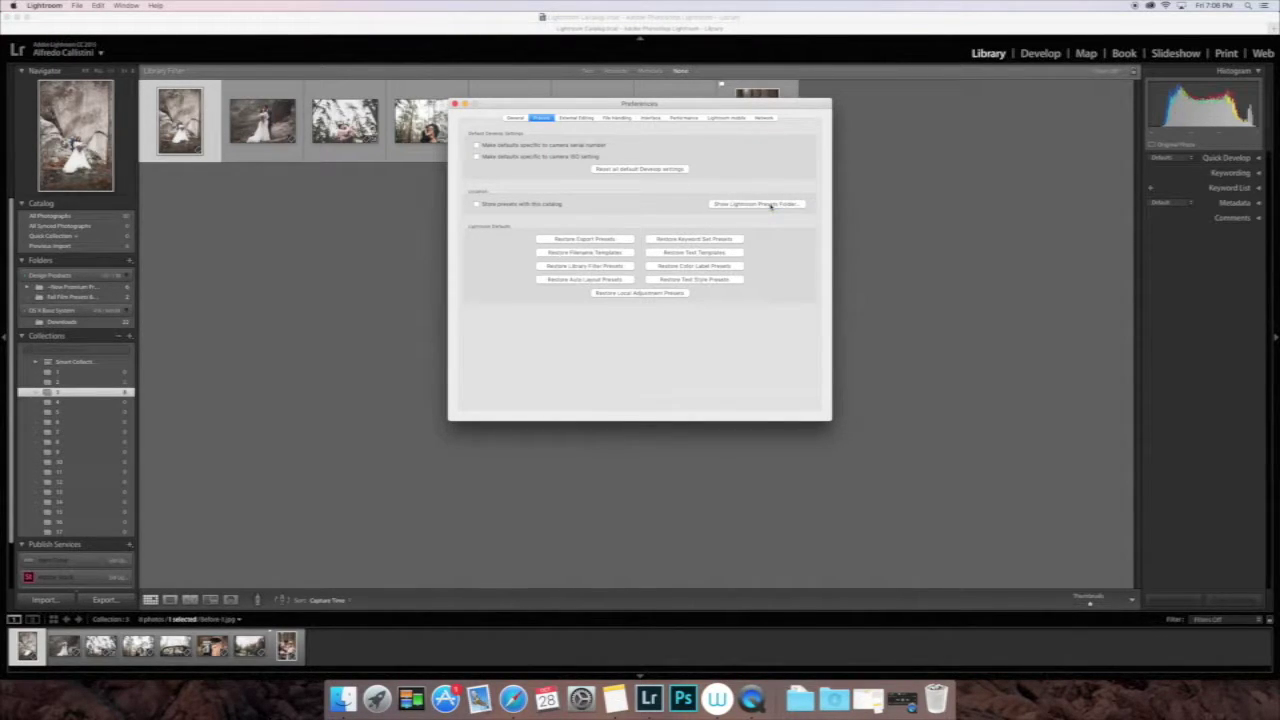
Step: Open Lightroom's Local Adjustment Presets folder beside the LouMarks Fall Film Adjustment Brushes folder
{"action": "left_click", "coordinate": [771, 204]}
{"action": "double_click", "coordinate": [621, 285]}
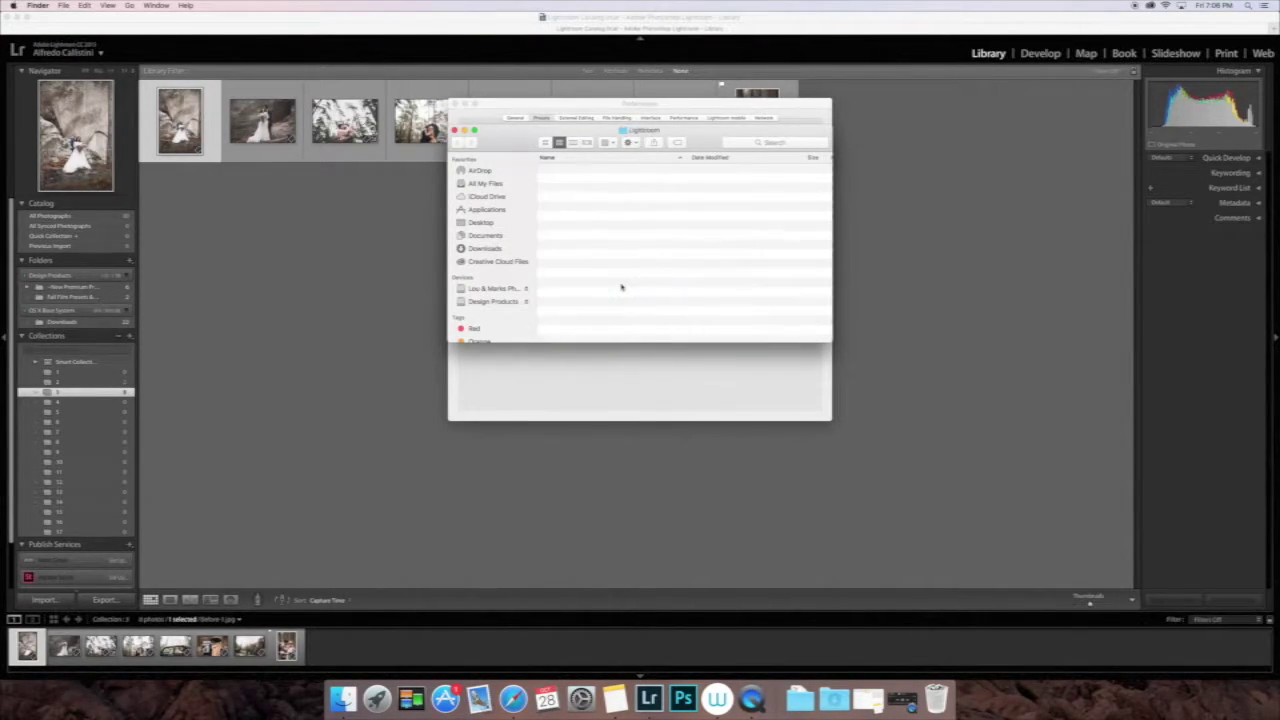
{"action": "double_click", "coordinate": [610, 274]}
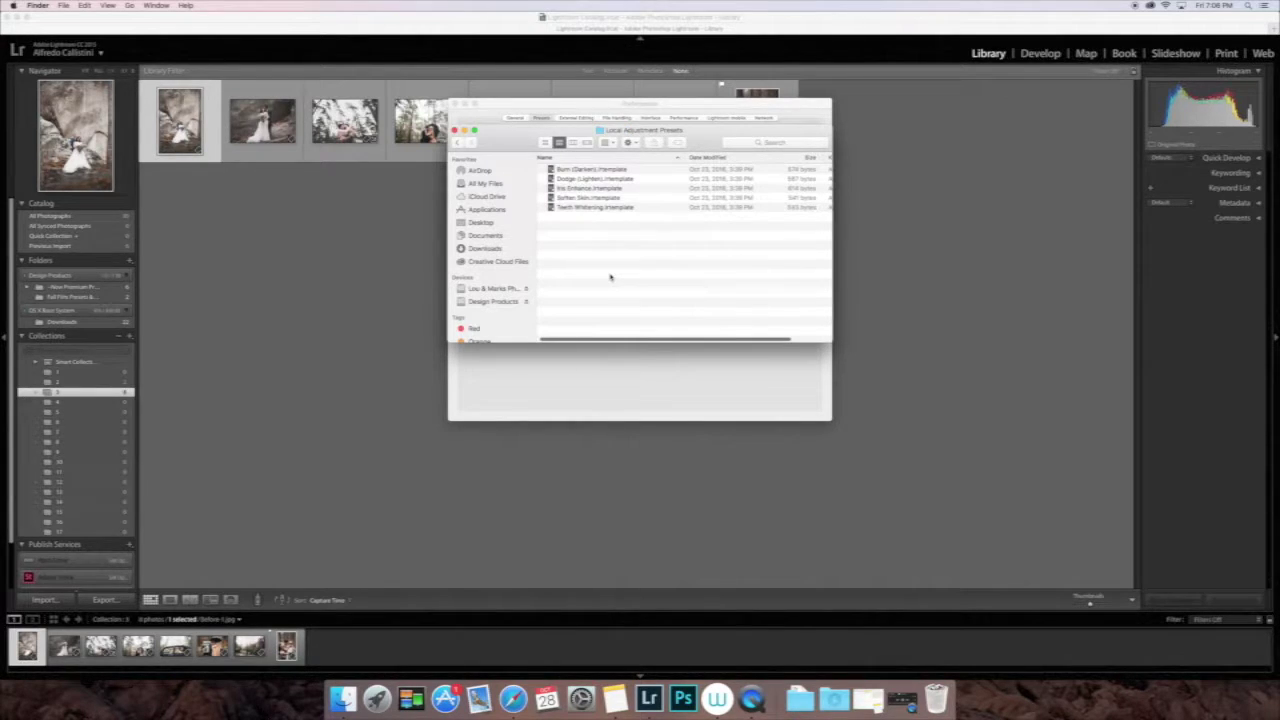
{"action": "left_click", "coordinate": [17, 18]}
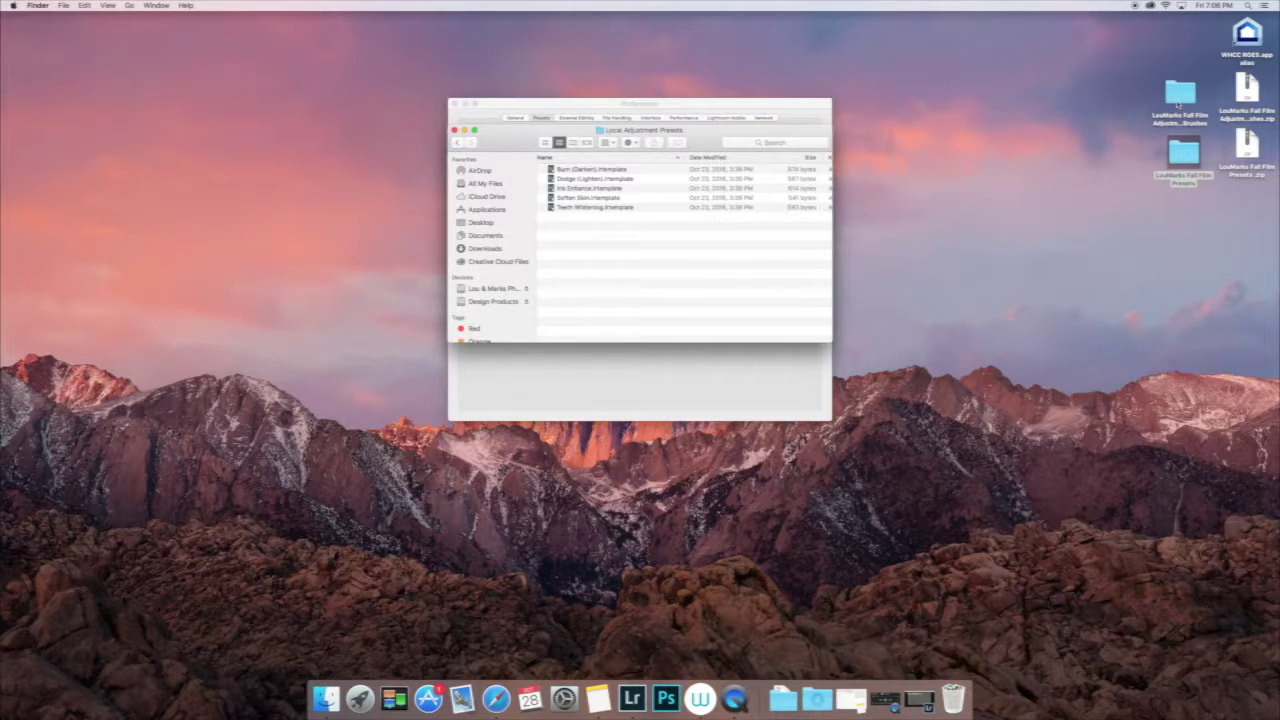
{"action": "double_click", "coordinate": [1179, 96]}
{"action": "left_click_drag", "start_coordinate": [768, 148], "coordinate": [1182, 108]}
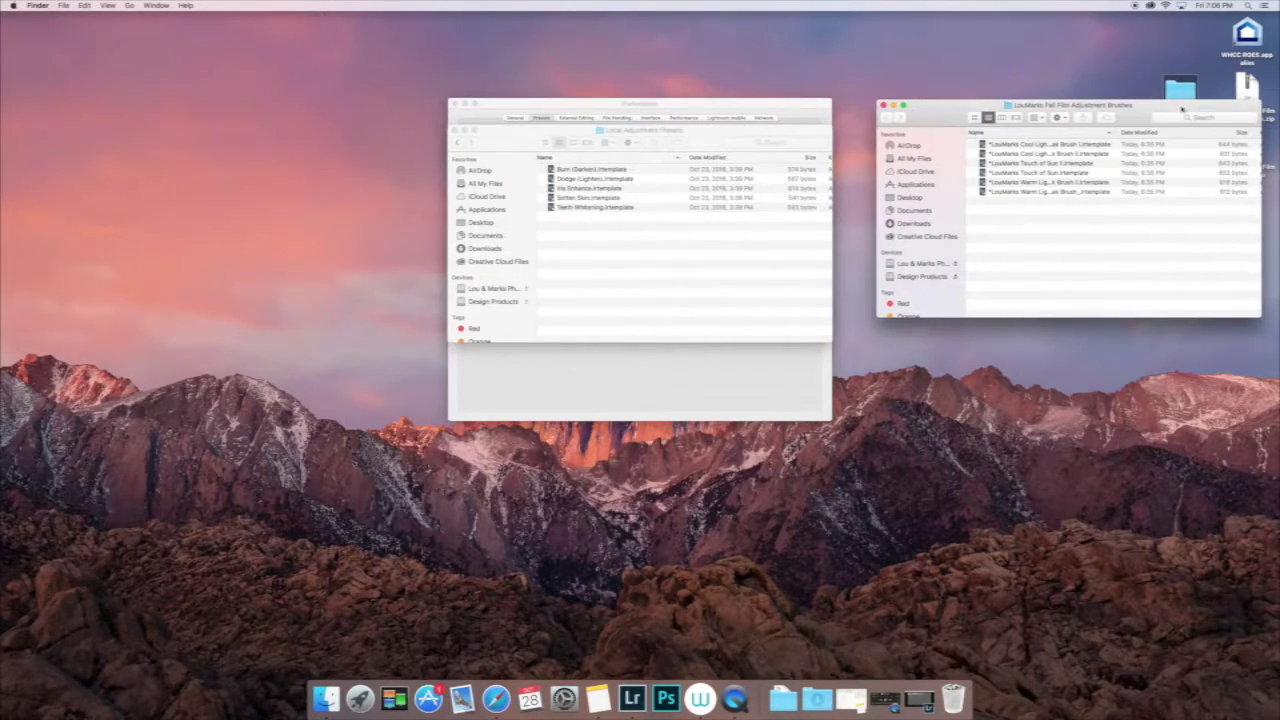
Step: Copy all six brush templates into Local Adjustment Presets and close the folder and preferences windows
{"action": "key", "text": "super+a"}
{"action": "right_click", "coordinate": [1055, 182]}
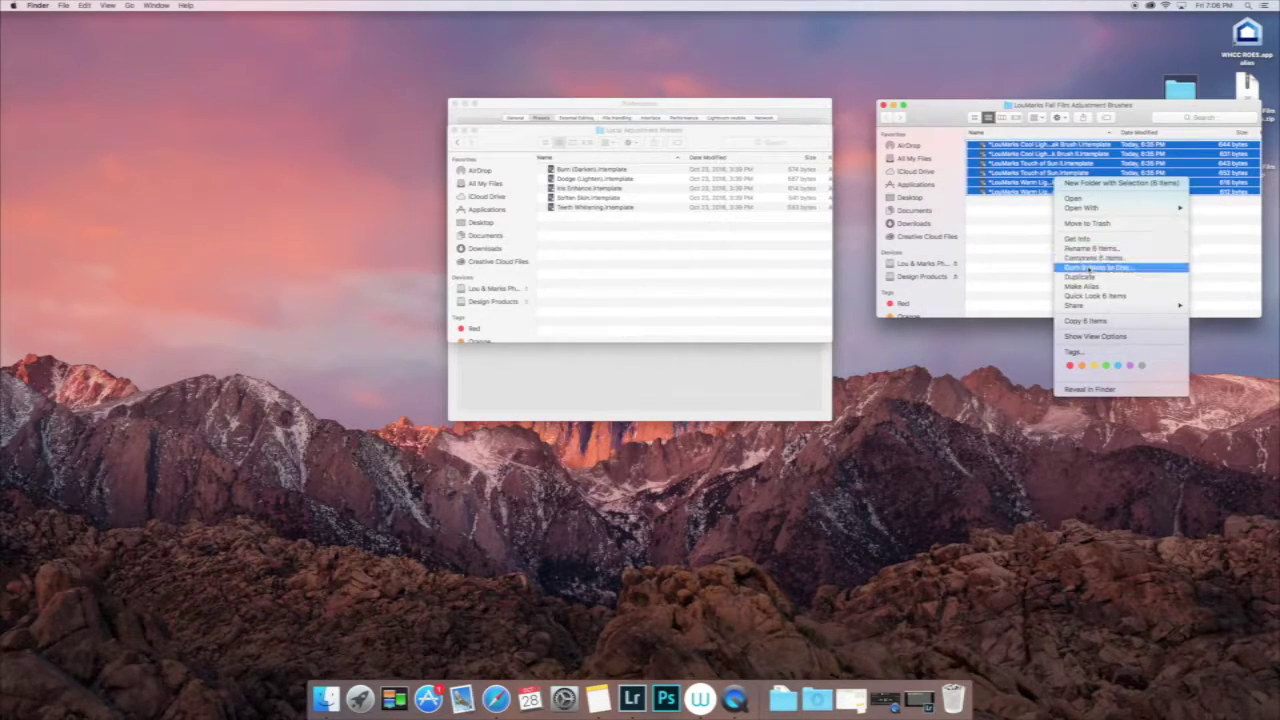
{"action": "left_click", "coordinate": [1086, 321]}
{"action": "right_click", "coordinate": [575, 236]}
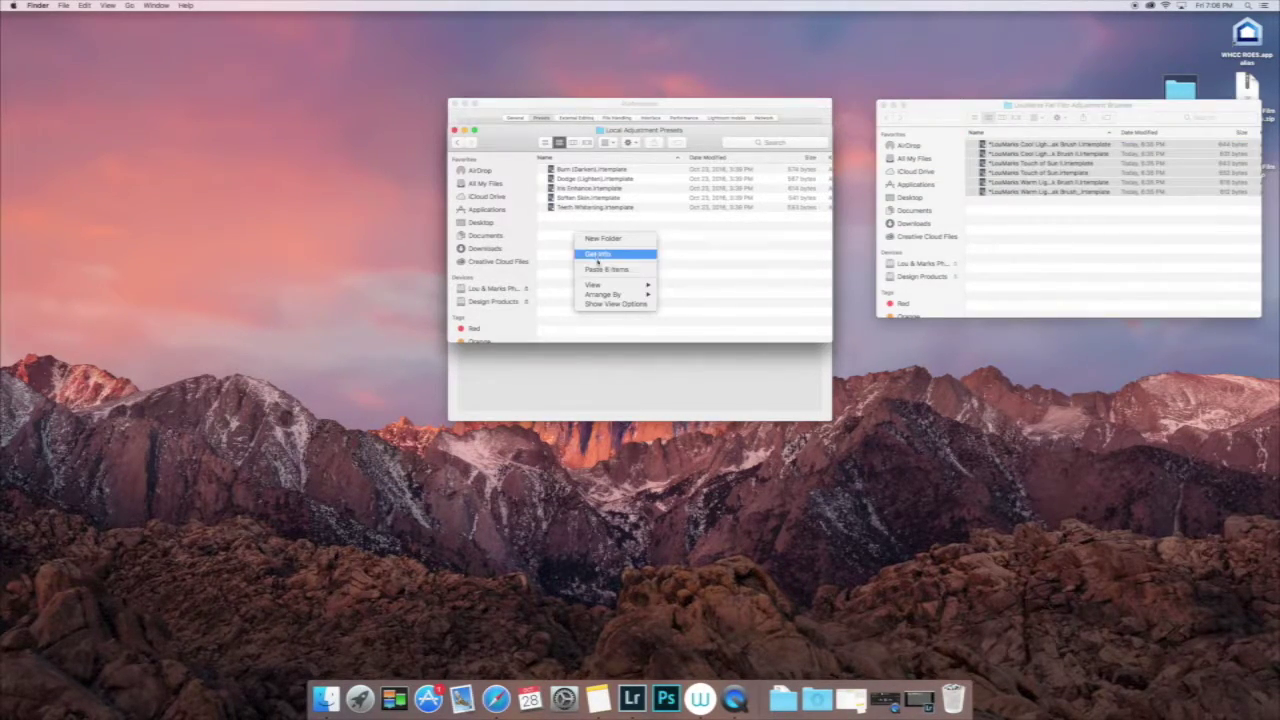
{"action": "left_click", "coordinate": [597, 270]}
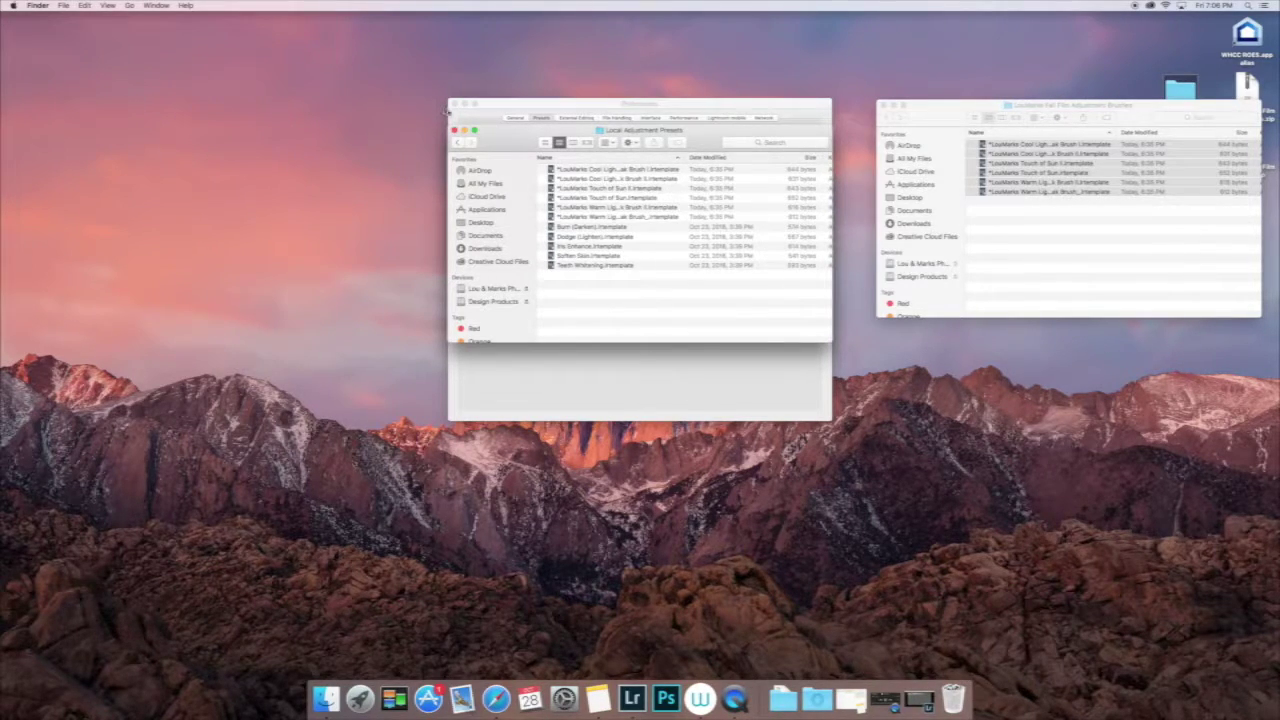
{"action": "left_click", "coordinate": [455, 130]}
{"action": "key", "text": "super+w"}
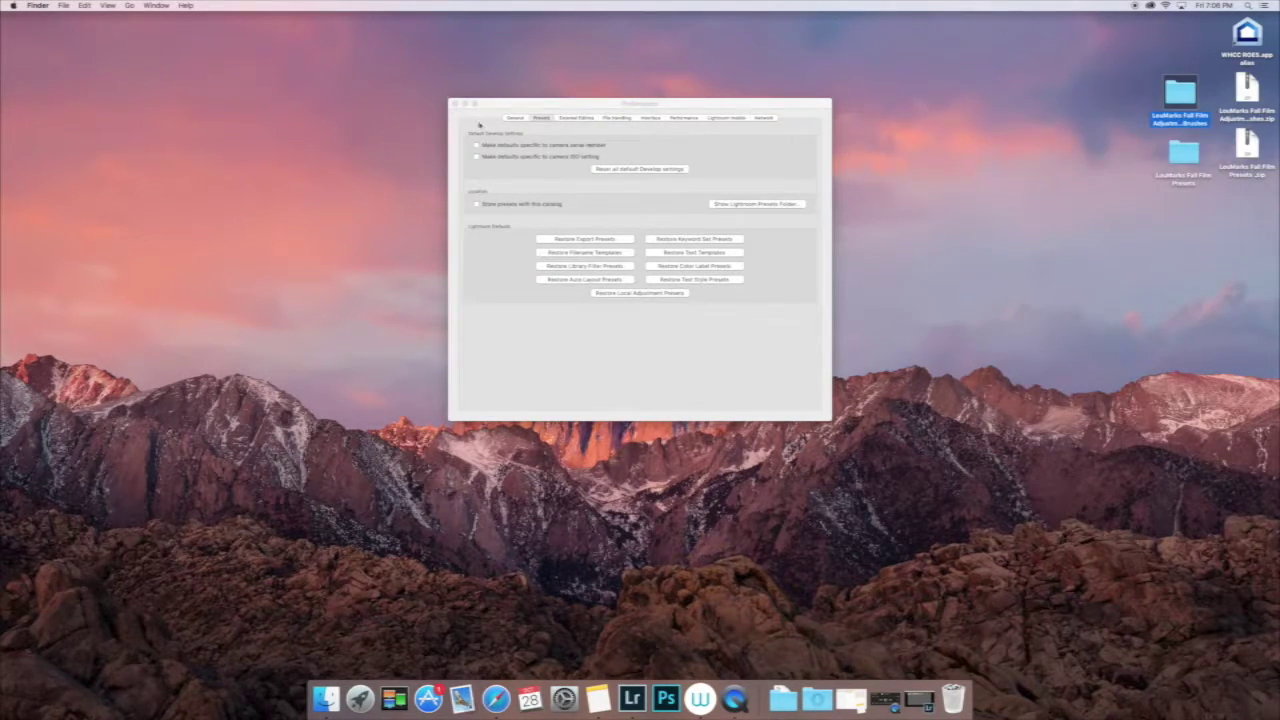
{"action": "left_click", "coordinate": [455, 104]}
Step: Open the wedding photo in Develop's Before/After view and create a preset folder named 'LOUMarks Fall Film'
{"action": "left_click", "coordinate": [632, 698]}
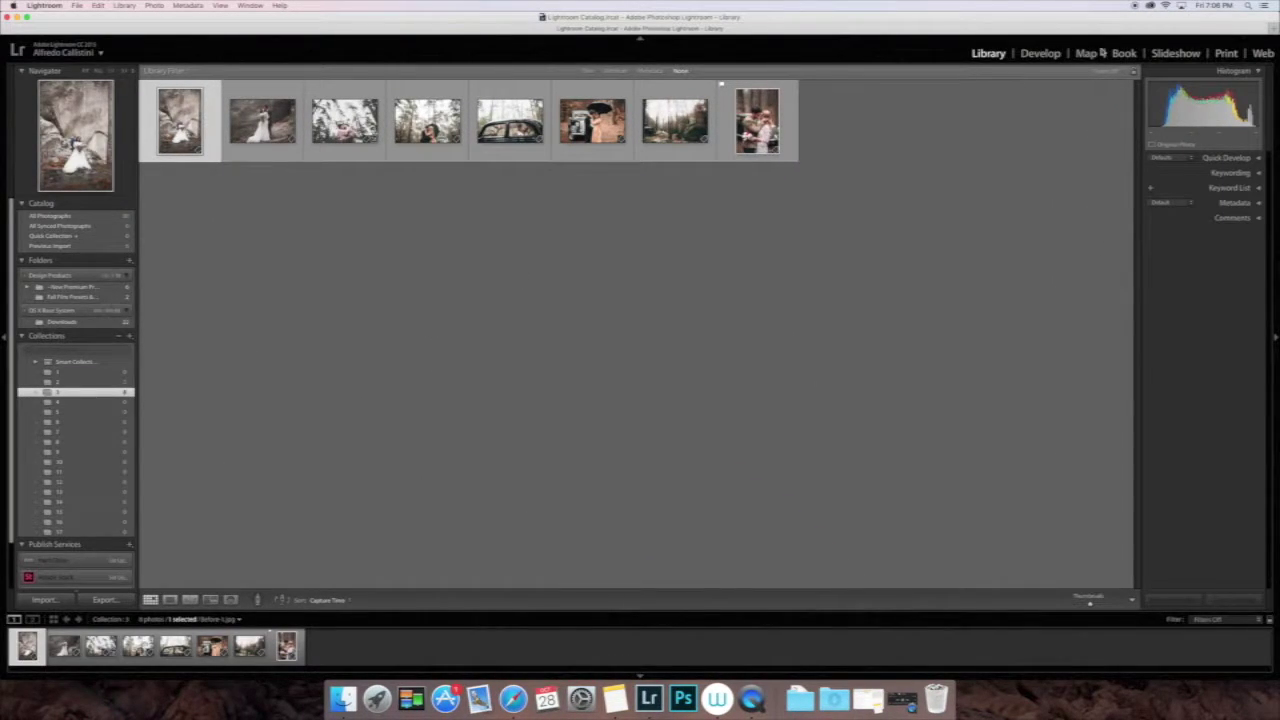
{"action": "left_click", "coordinate": [1058, 57]}
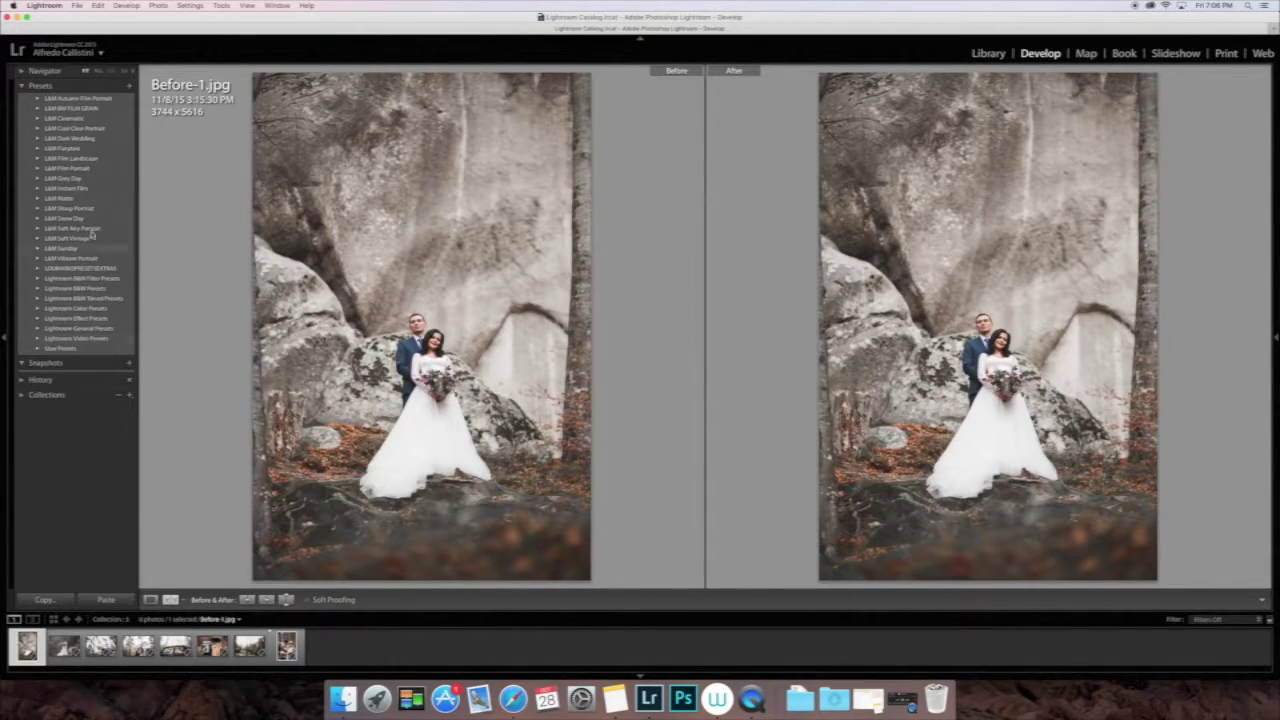
{"action": "right_click", "coordinate": [95, 220]}
{"action": "left_click", "coordinate": [109, 225]}
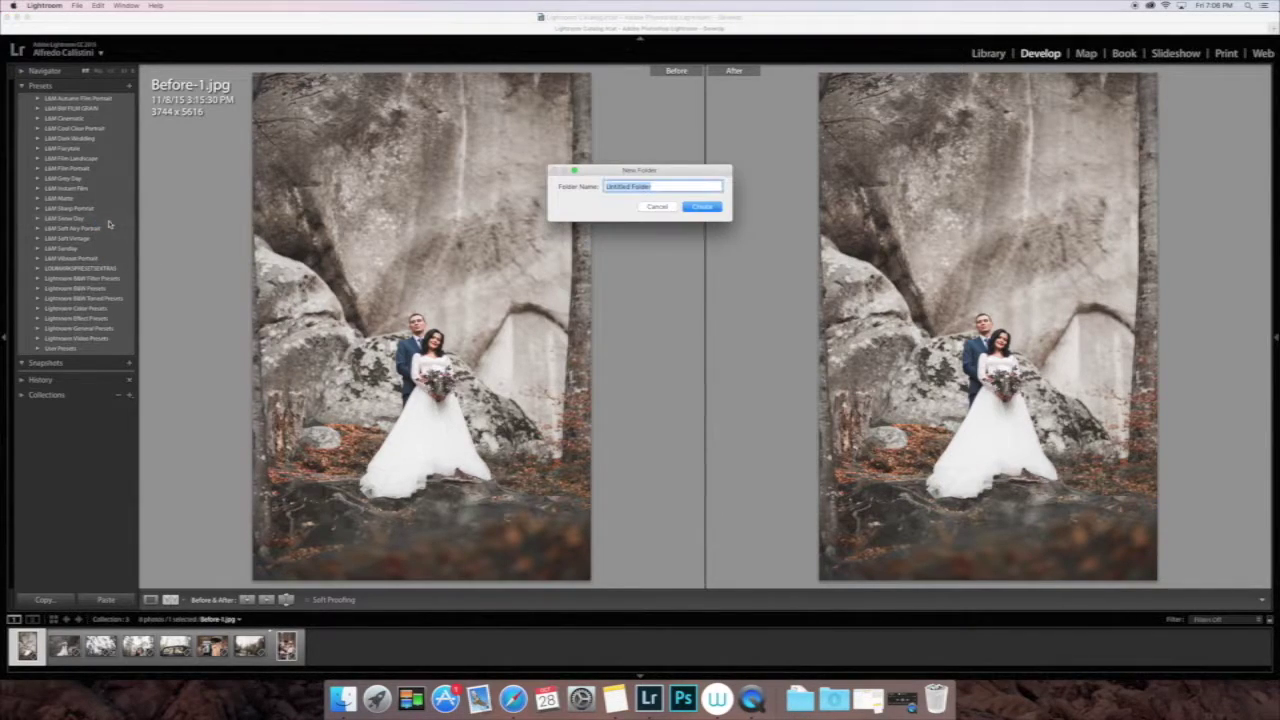
{"action": "type", "text": "LOUMarks Fall Film"}
{"action": "key", "text": "Return"}
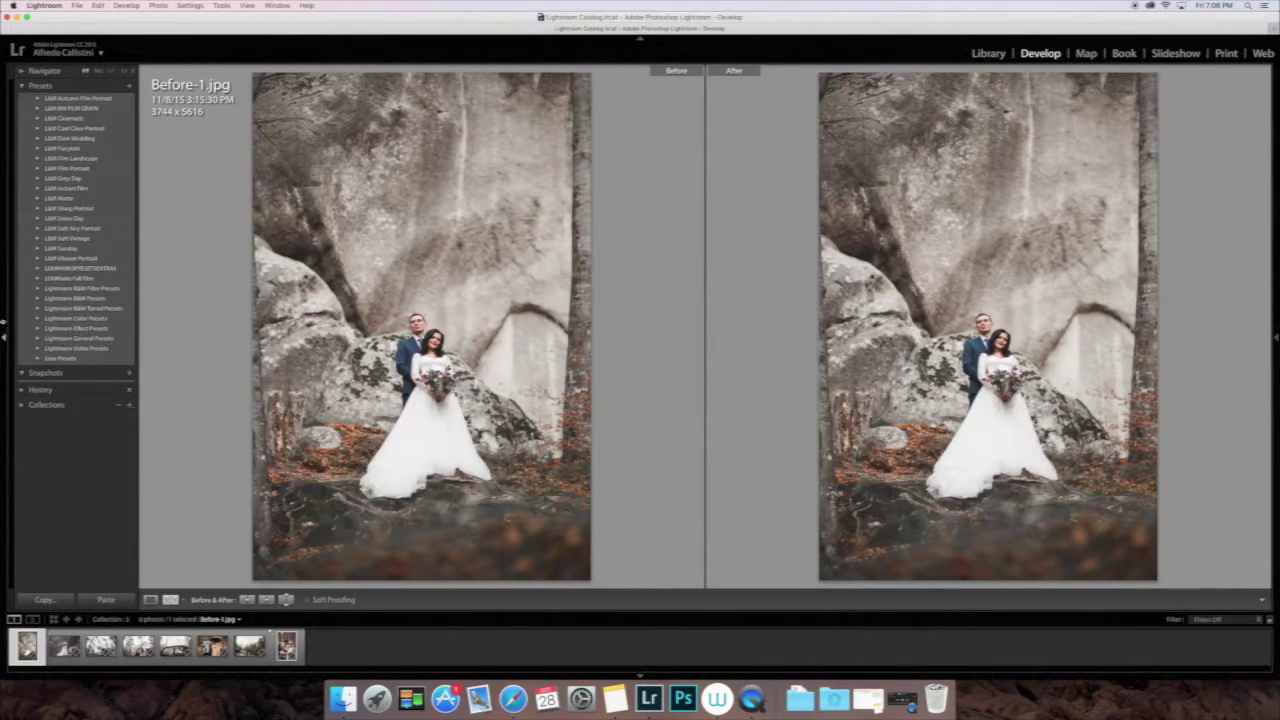
{"action": "right_click", "coordinate": [71, 279]}
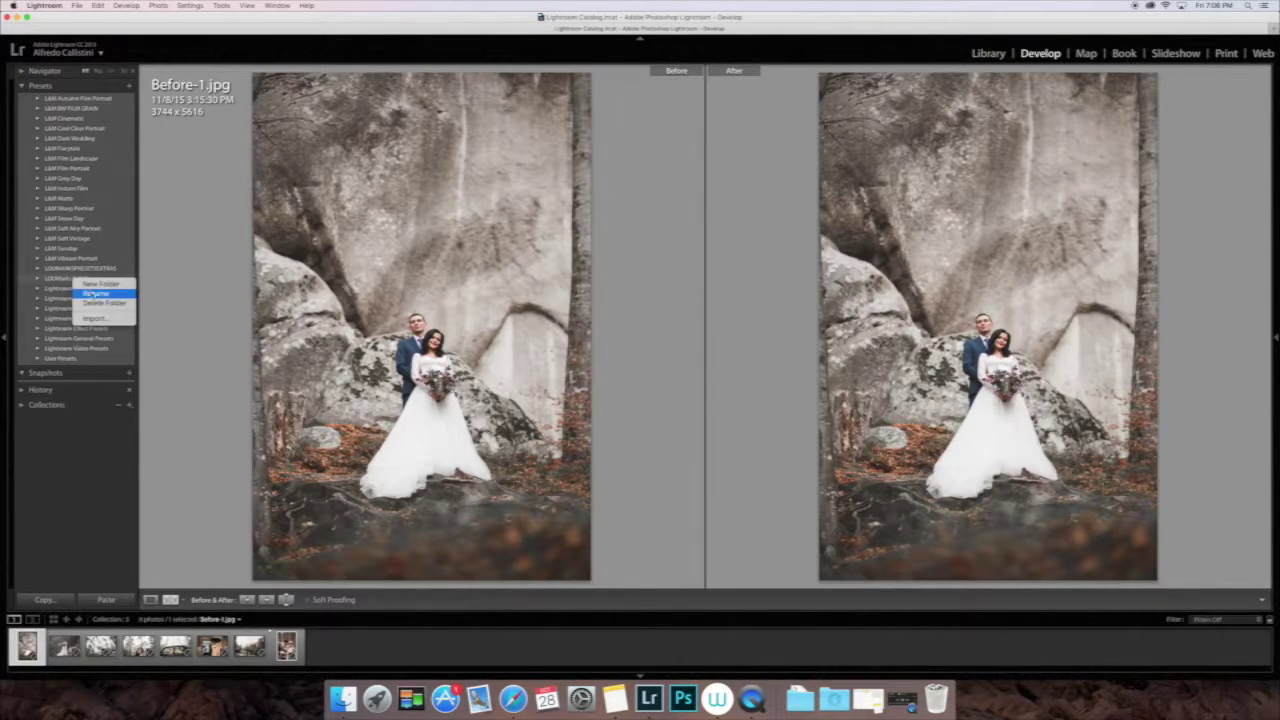
Step: Import every template from the Fall Film Presets folder into the LOUMarks Fall Film folder
{"action": "left_click", "coordinate": [96, 318]}
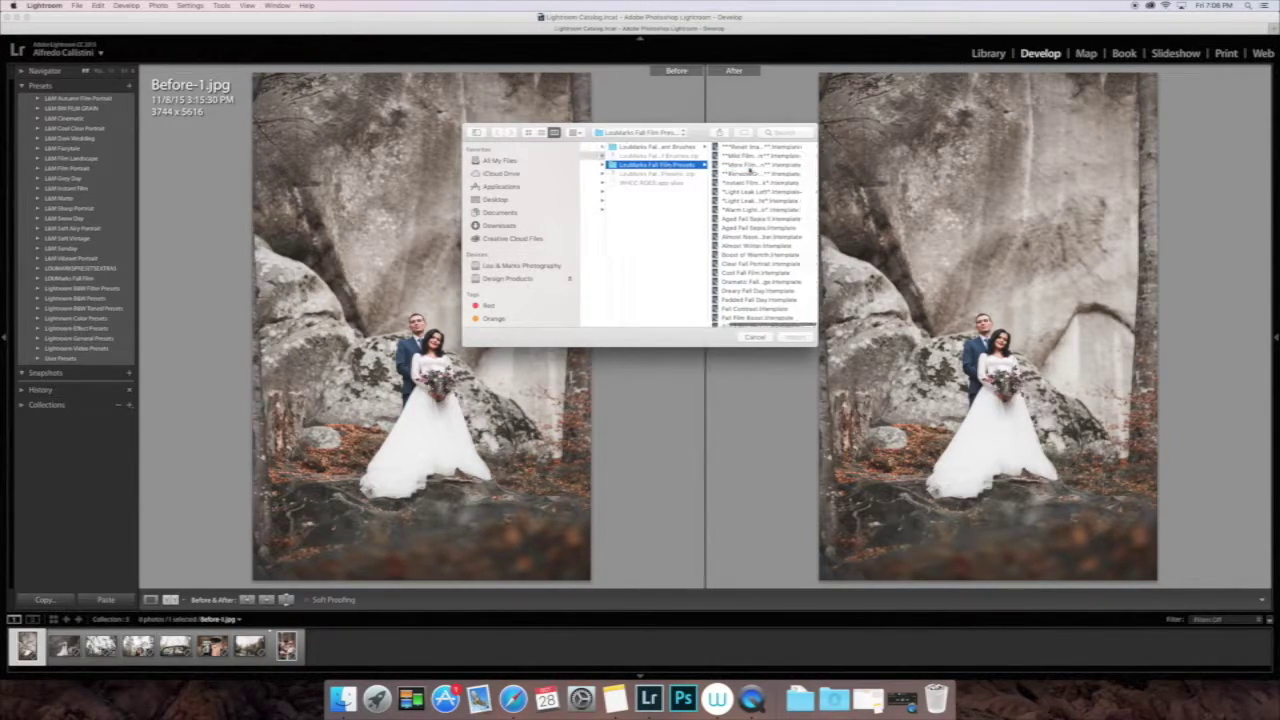
{"action": "left_click", "coordinate": [766, 168]}
{"action": "key", "text": "super+a"}
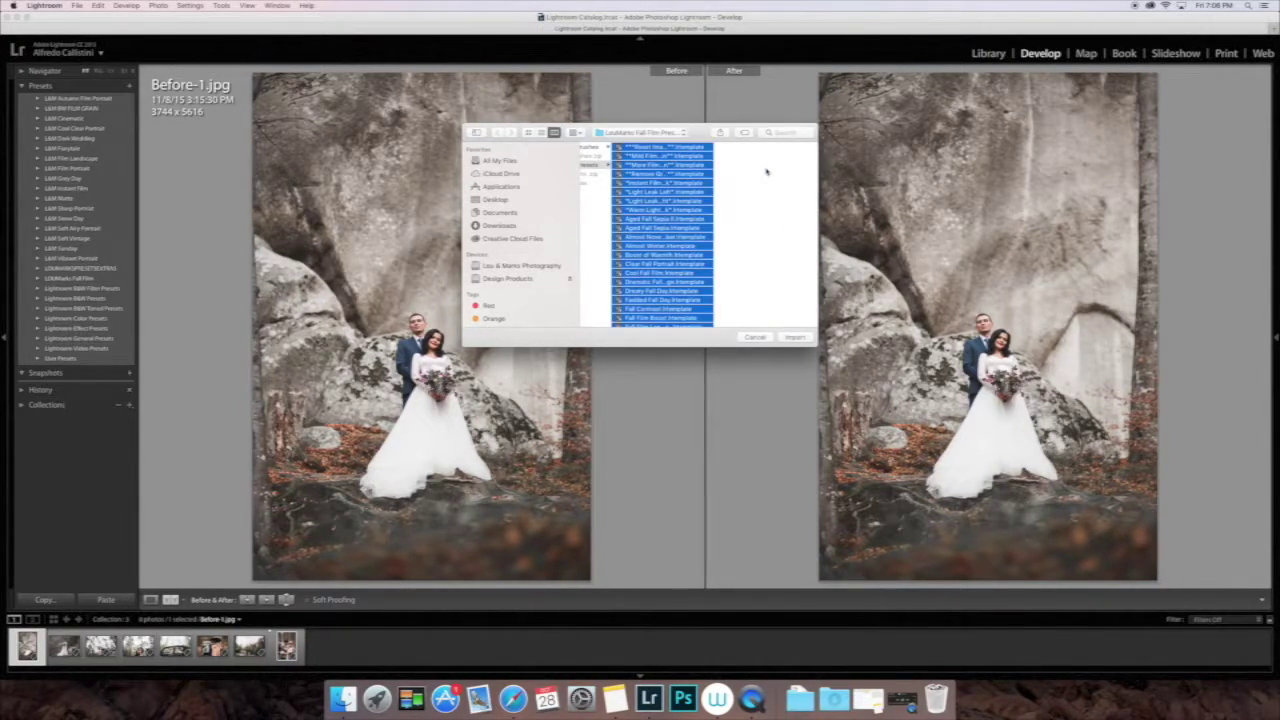
{"action": "left_click", "coordinate": [793, 337]}
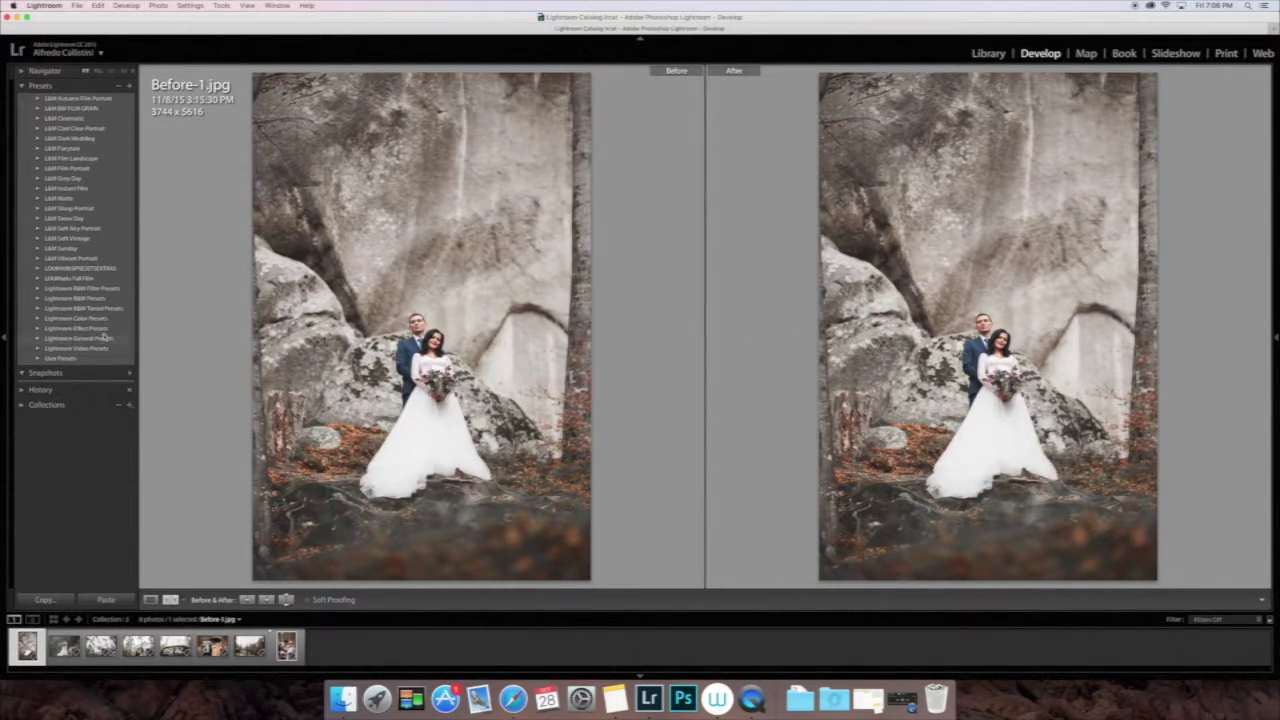
Step: Expand the LOUMarks Fall Film folder and scroll through its presets down to Aged Fall Sepia
{"action": "left_click", "coordinate": [37, 280]}
{"action": "scroll", "coordinate": [93, 245], "scroll_direction": "down", "scroll_amount": 2}
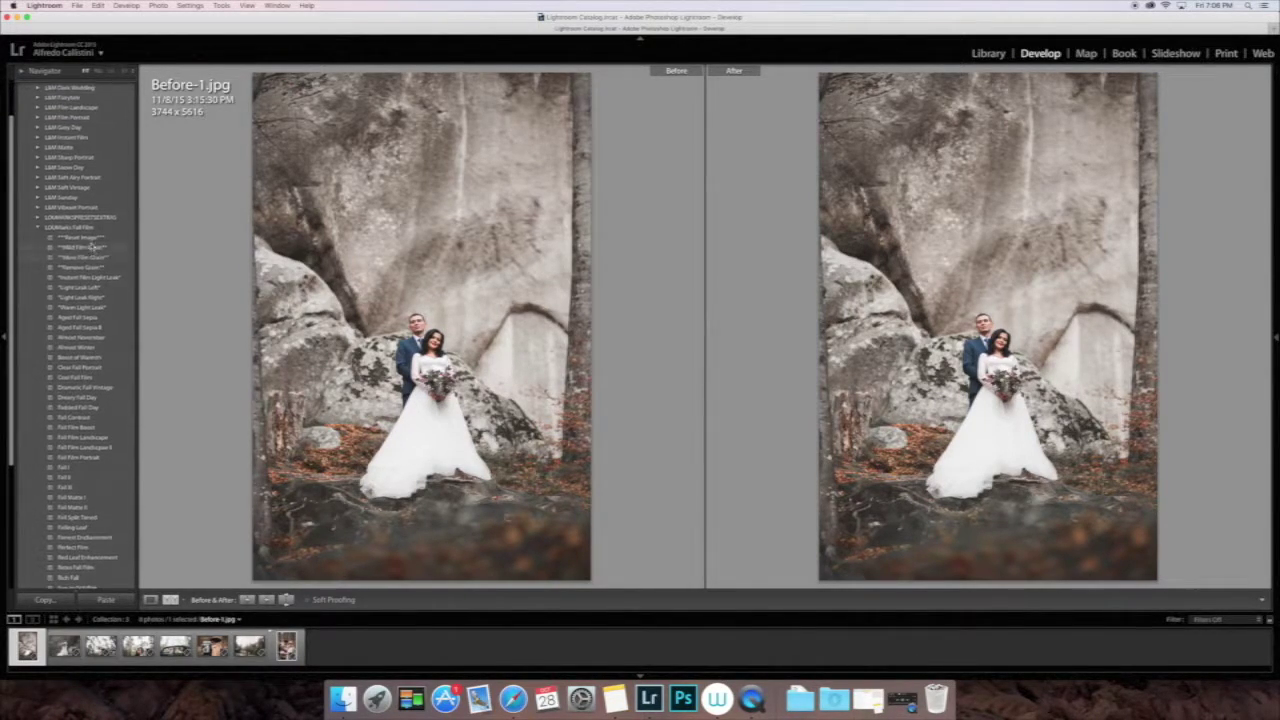
{"action": "scroll", "coordinate": [97, 286], "scroll_direction": "down", "scroll_amount": 3}
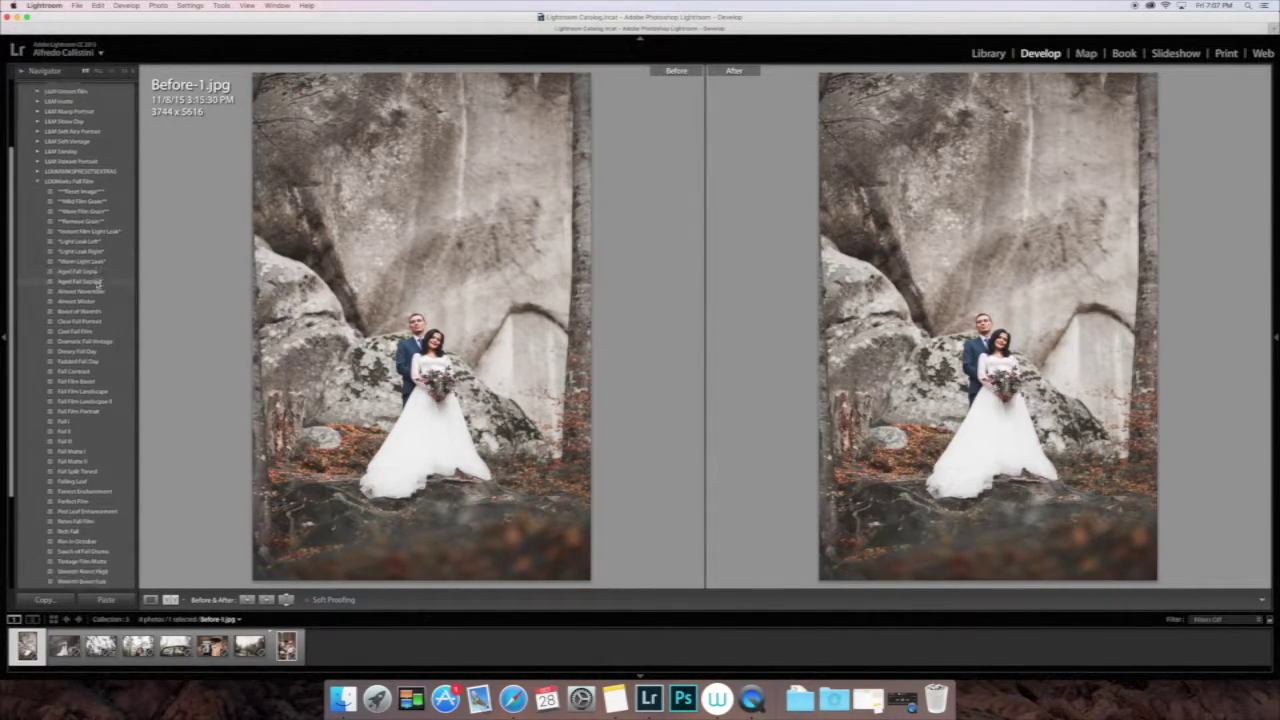
{"action": "scroll", "coordinate": [97, 285], "scroll_direction": "down", "scroll_amount": 1}
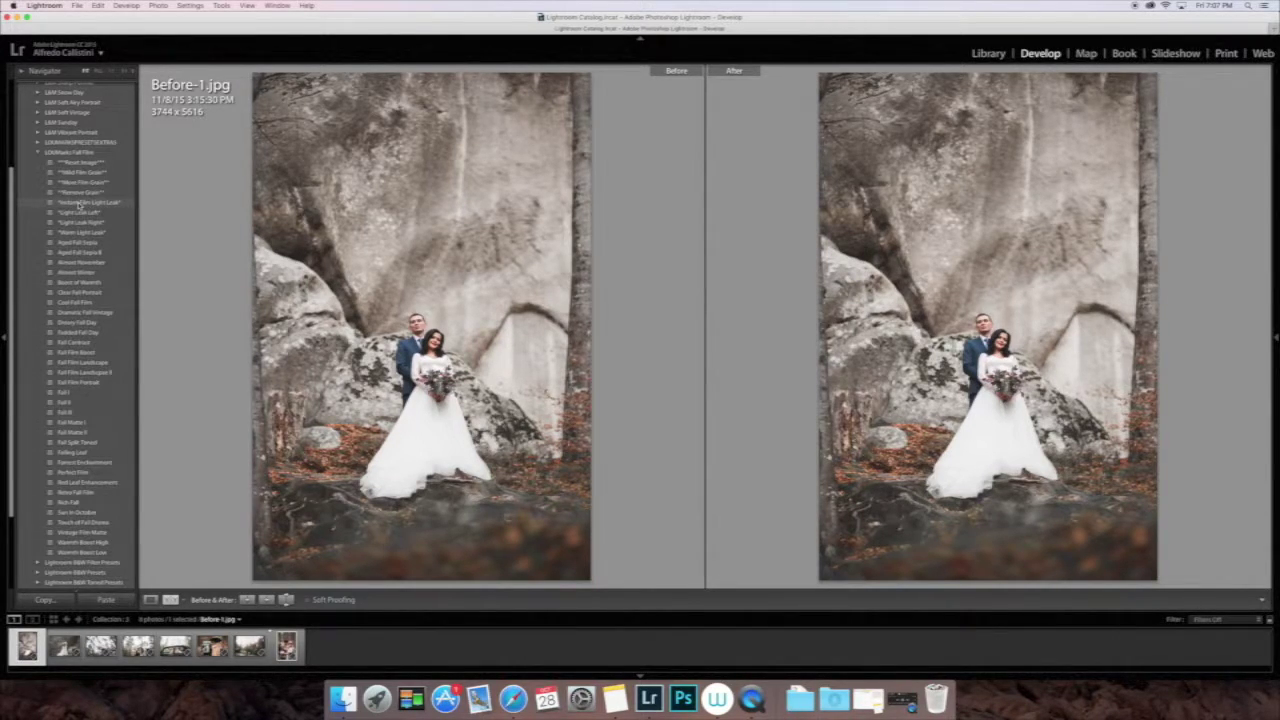
Step: Try Aged Fall Sepia, Almost November, Clear Fall Portrait and Dramatic Fall Vintage with resets between, ending on Fall Contrast
{"action": "left_click", "coordinate": [87, 246]}
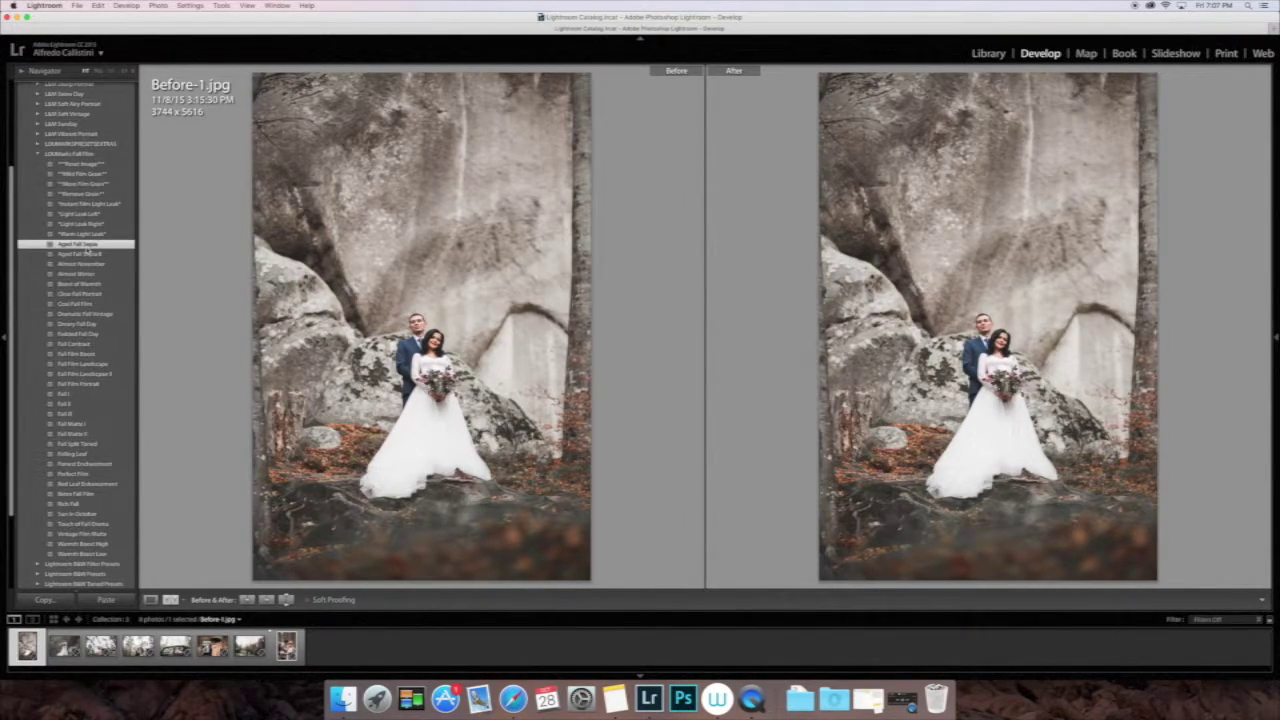
{"action": "left_click", "coordinate": [93, 166]}
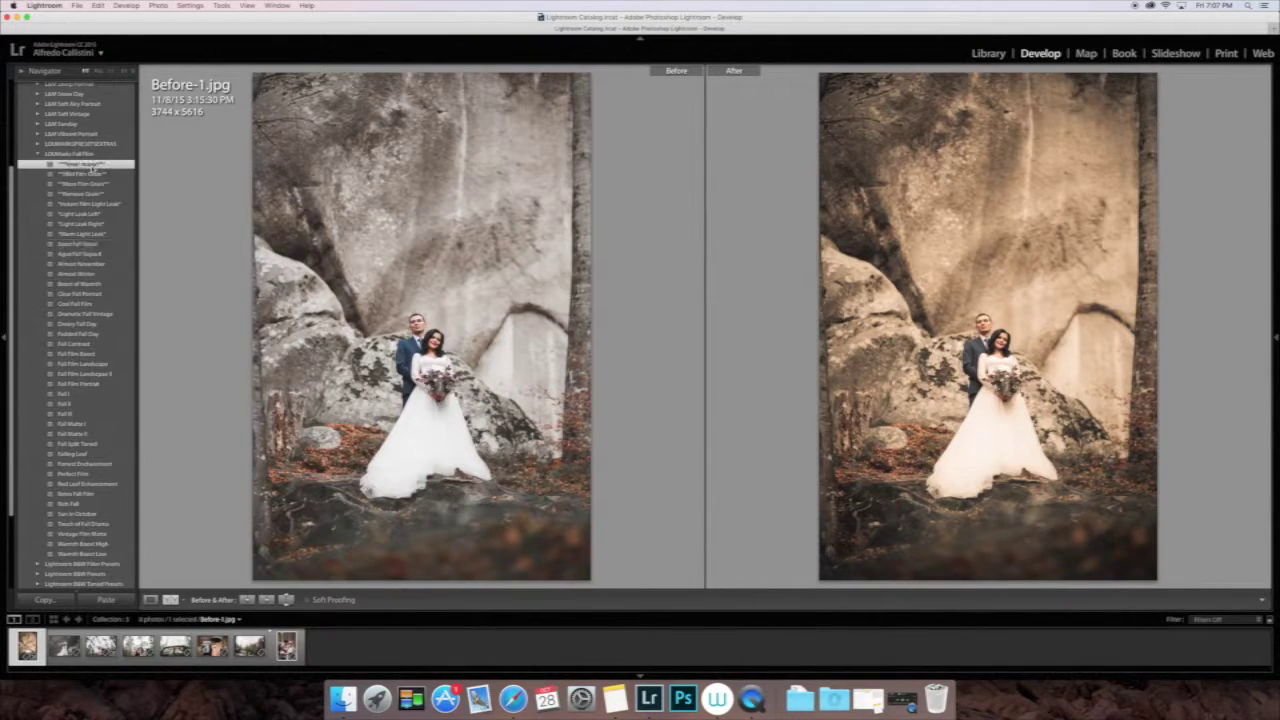
{"action": "left_click", "coordinate": [86, 265]}
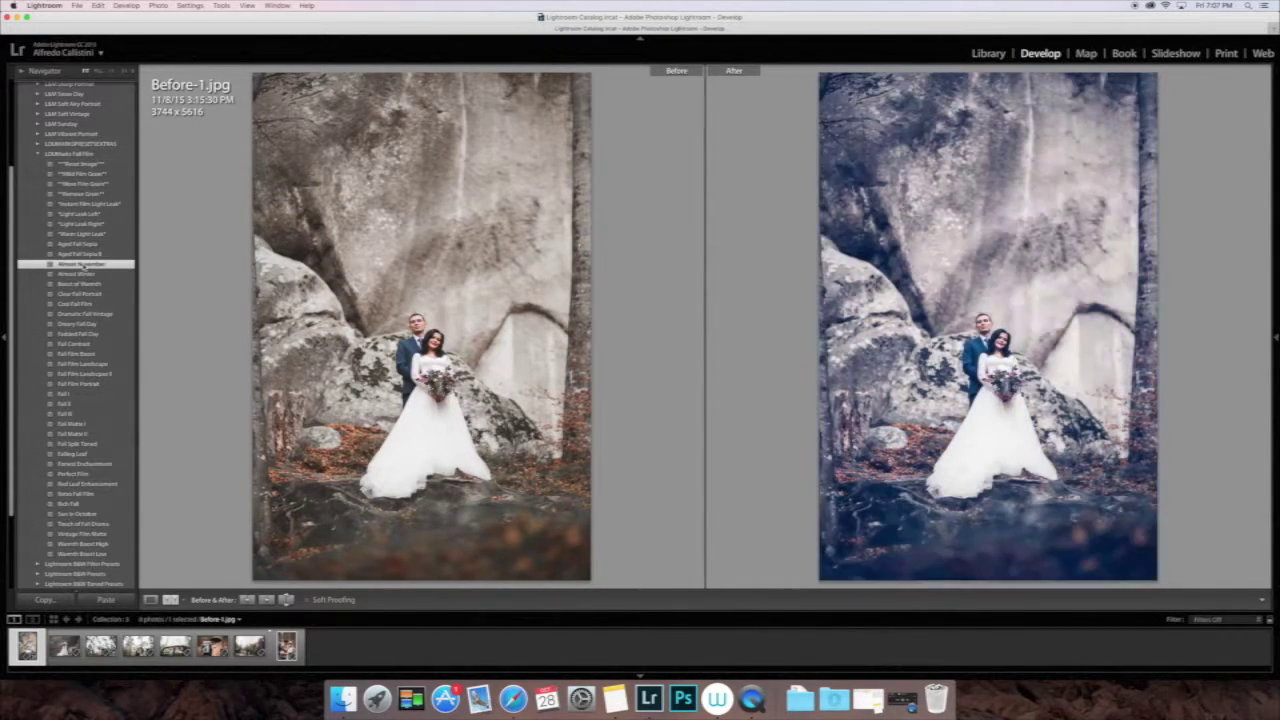
{"action": "left_click", "coordinate": [92, 166]}
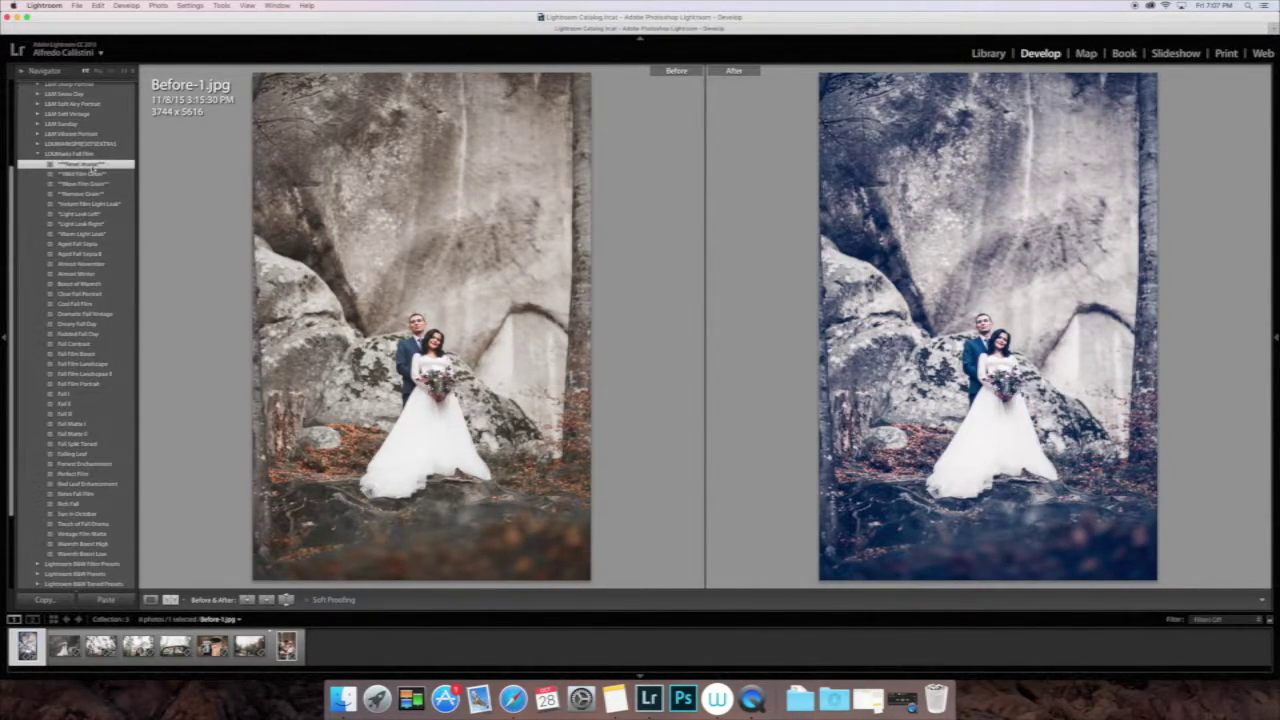
{"action": "left_click", "coordinate": [76, 294]}
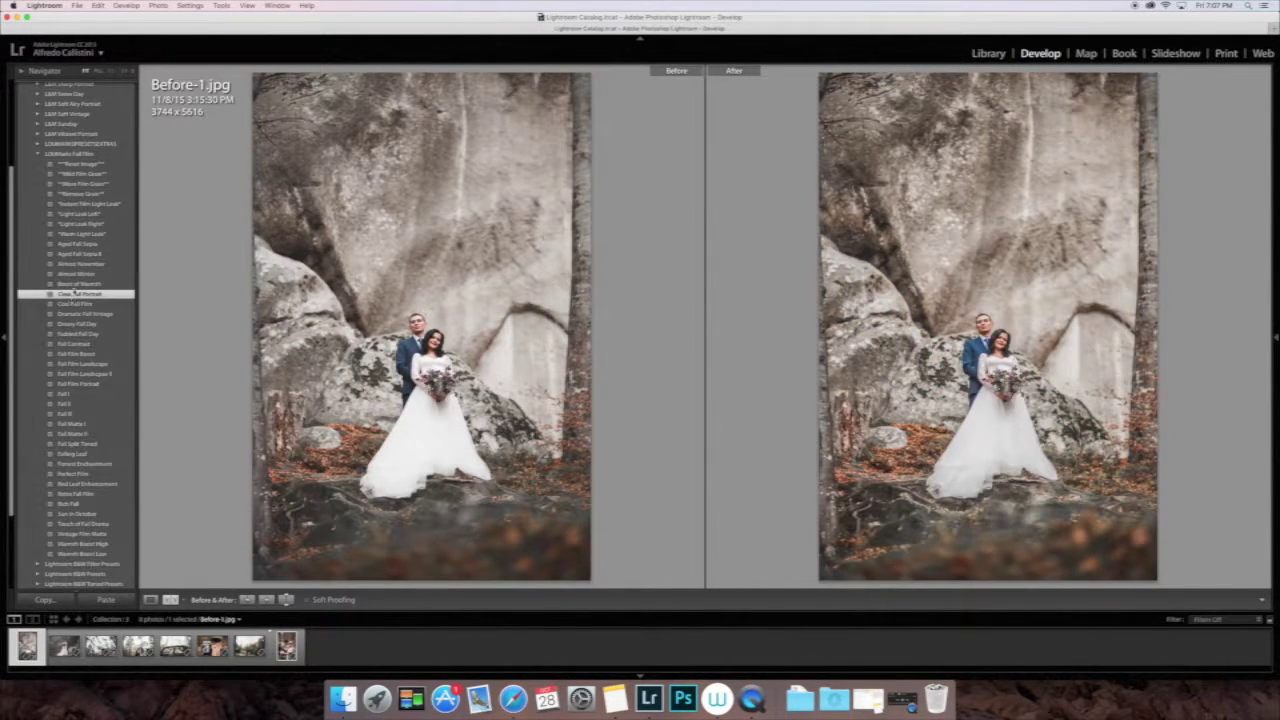
{"action": "left_click", "coordinate": [86, 165]}
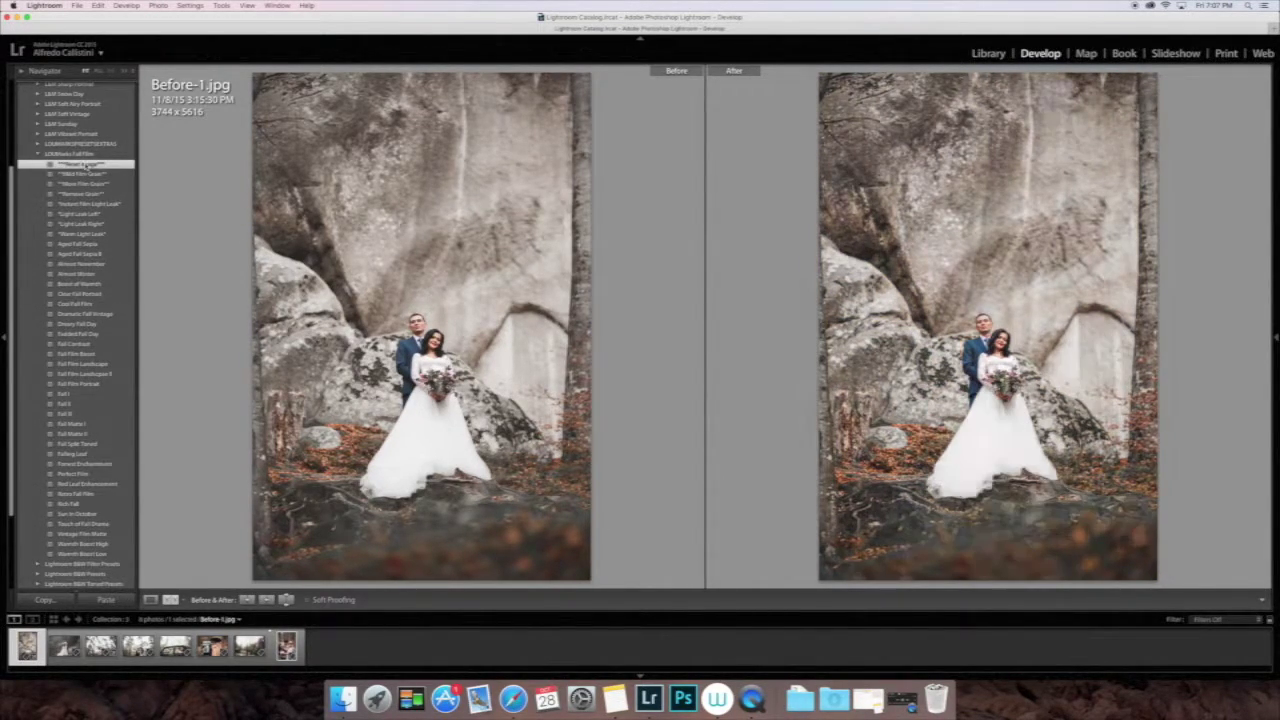
{"action": "left_click", "coordinate": [81, 315]}
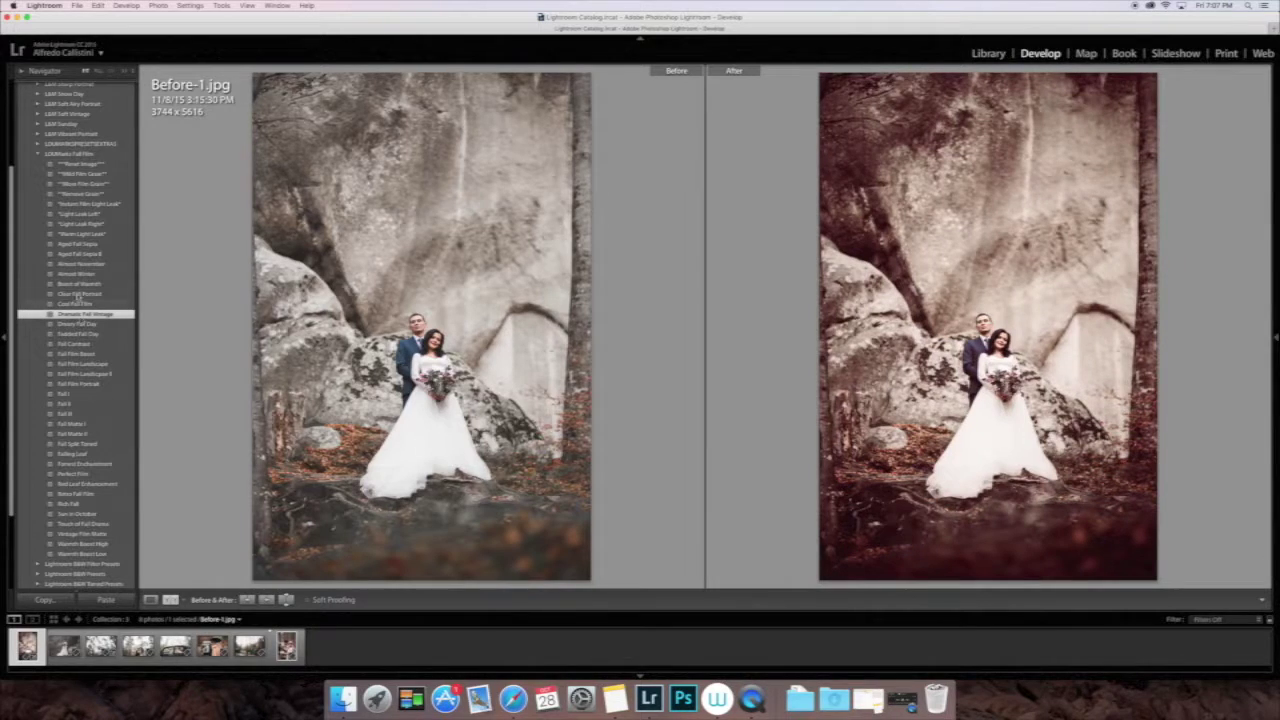
{"action": "left_click", "coordinate": [84, 165]}
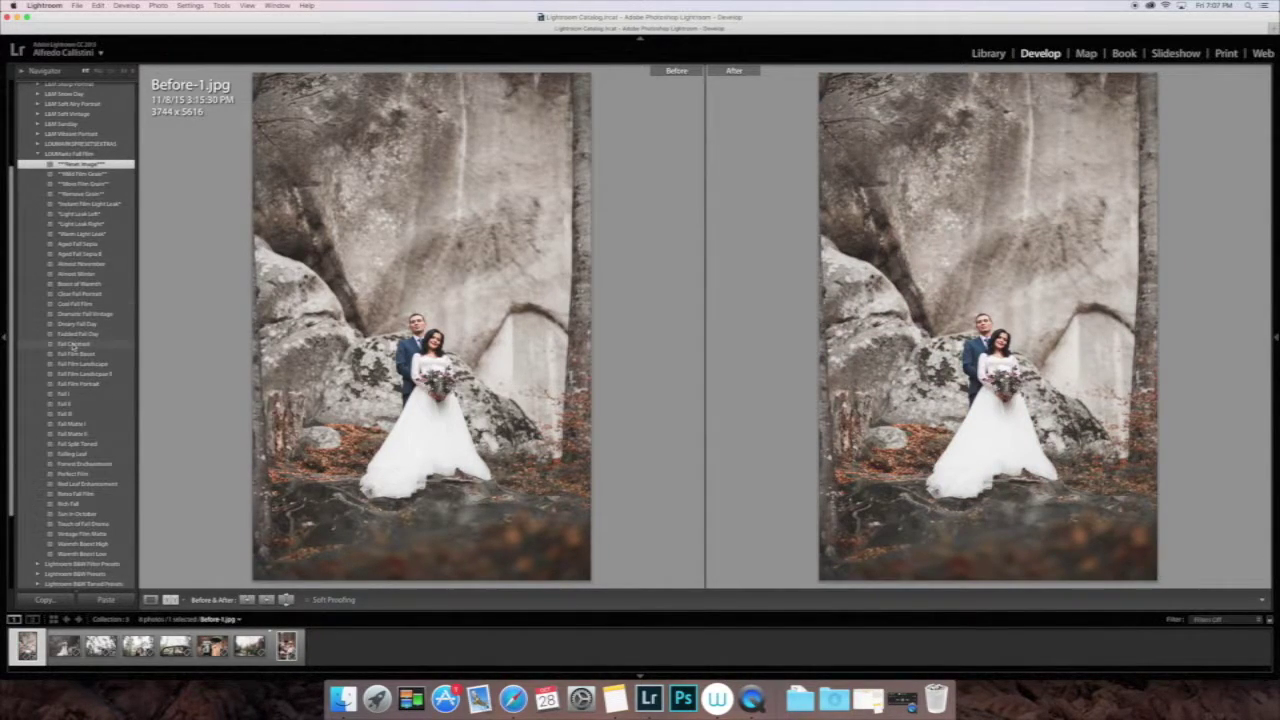
{"action": "left_click", "coordinate": [73, 345]}
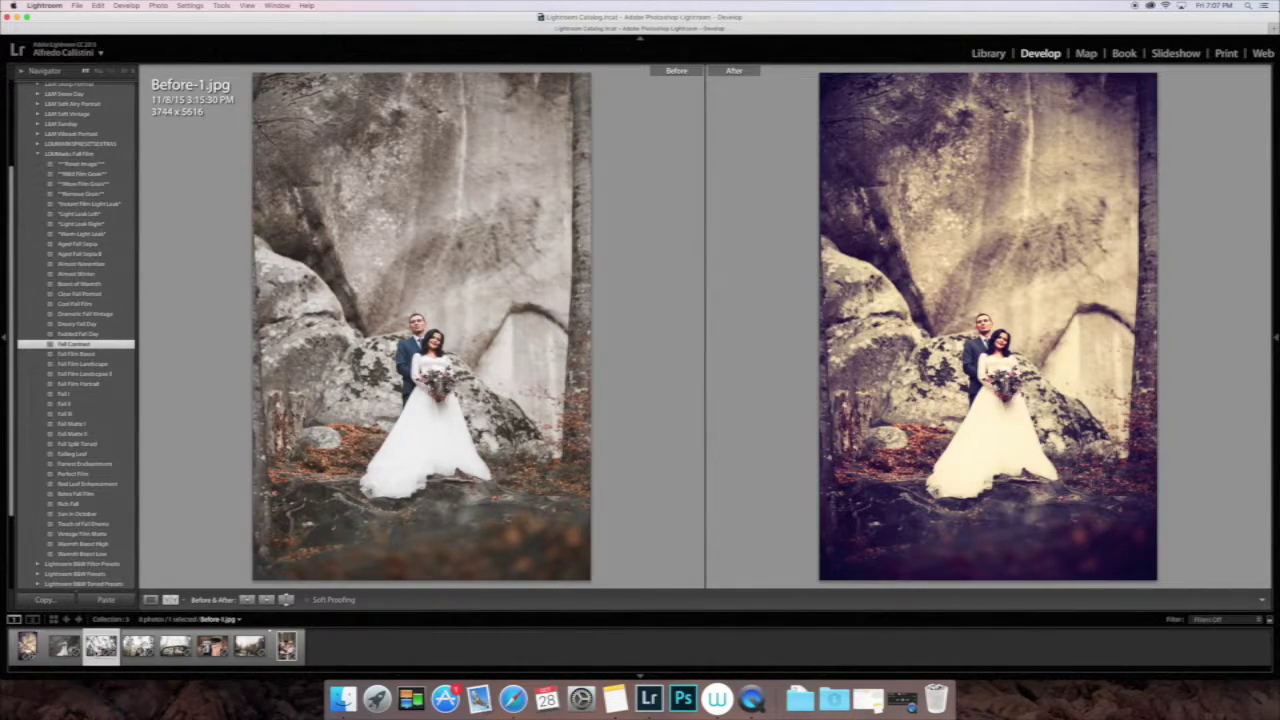
Step: On the forest couple photo, try Fall Film Landscape, Fall Film Portrait, Fall I, Fall II and Fall Matte I and II
{"action": "left_click", "coordinate": [99, 648]}
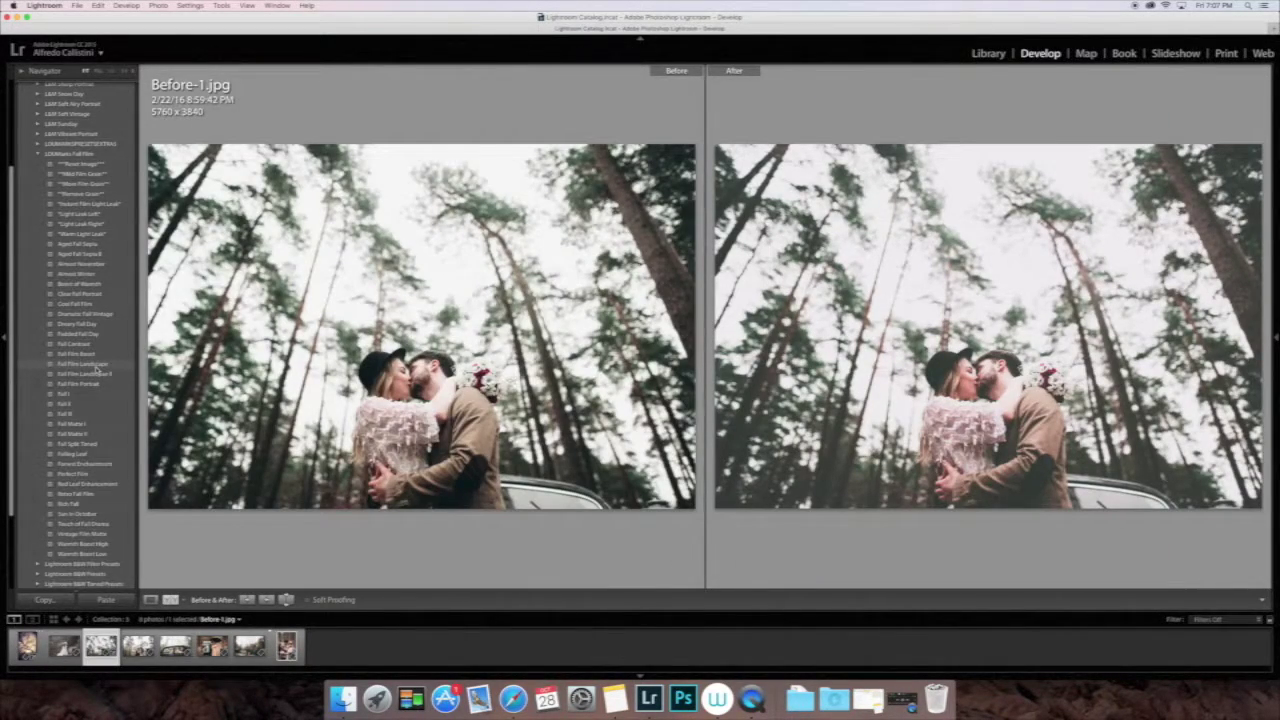
{"action": "left_click", "coordinate": [95, 365]}
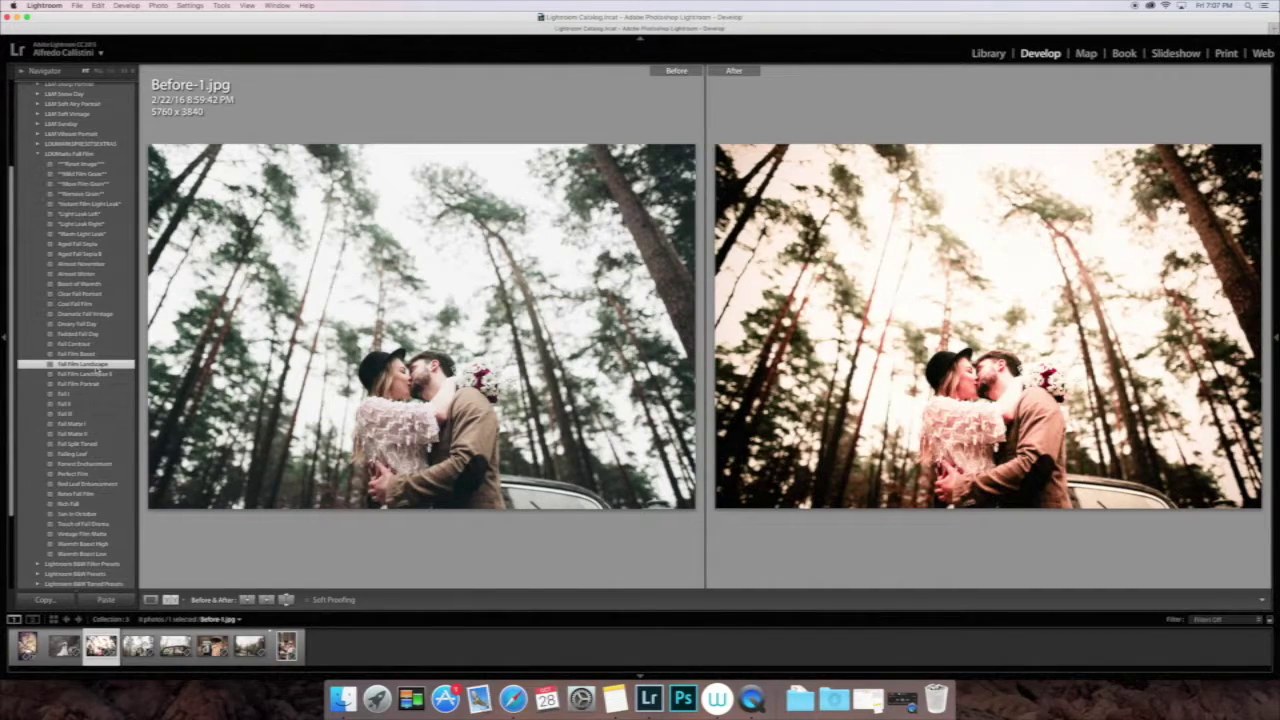
{"action": "key", "text": "super+z"}
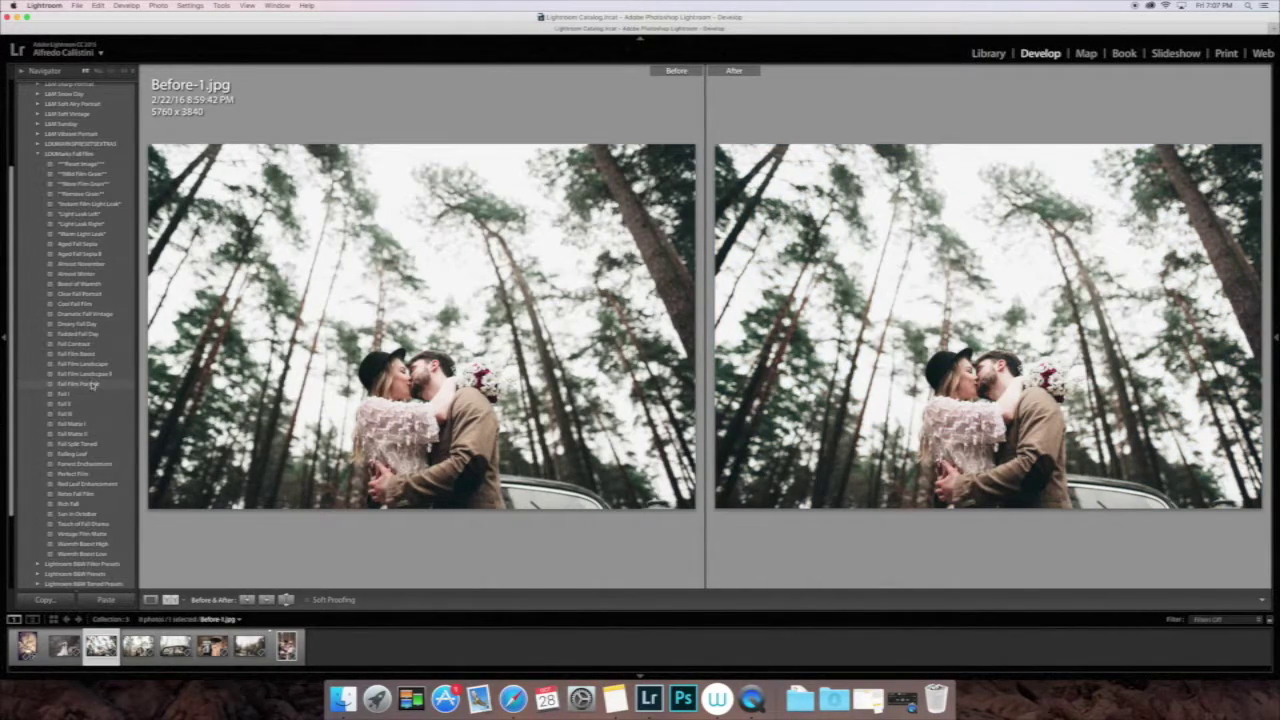
{"action": "left_click", "coordinate": [93, 384]}
{"action": "left_click", "coordinate": [91, 395]}
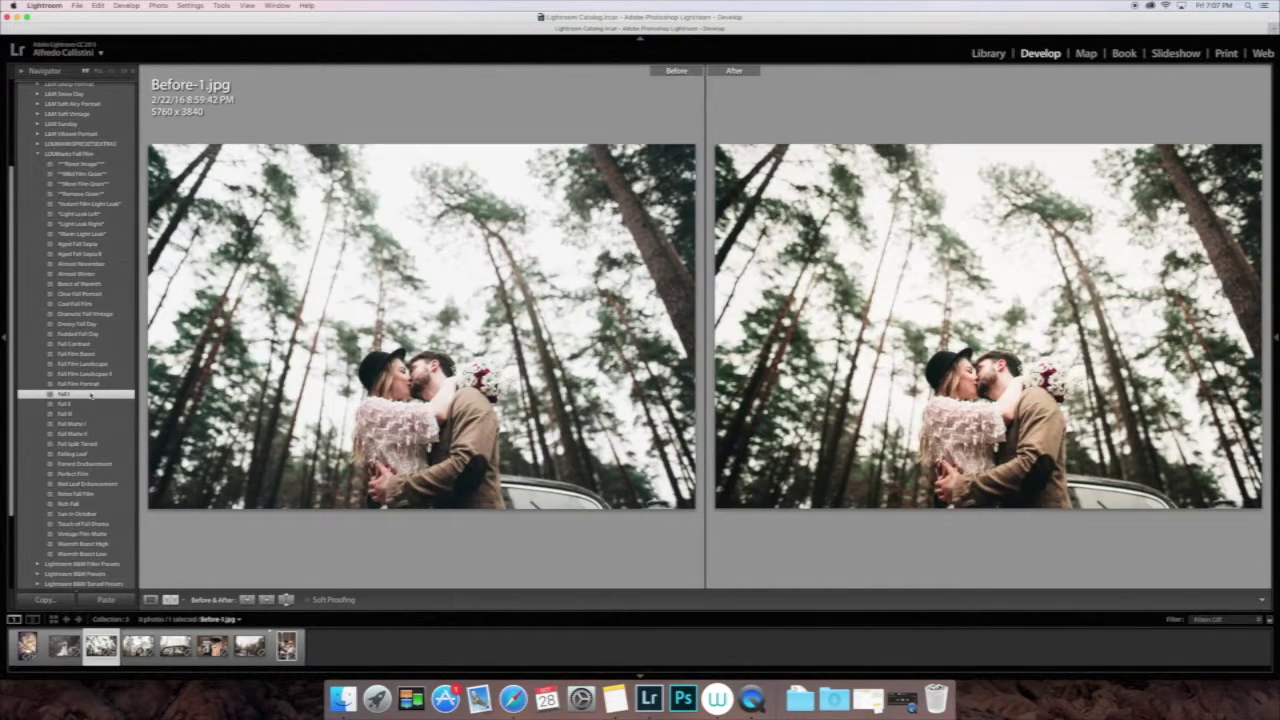
{"action": "left_click", "coordinate": [88, 404]}
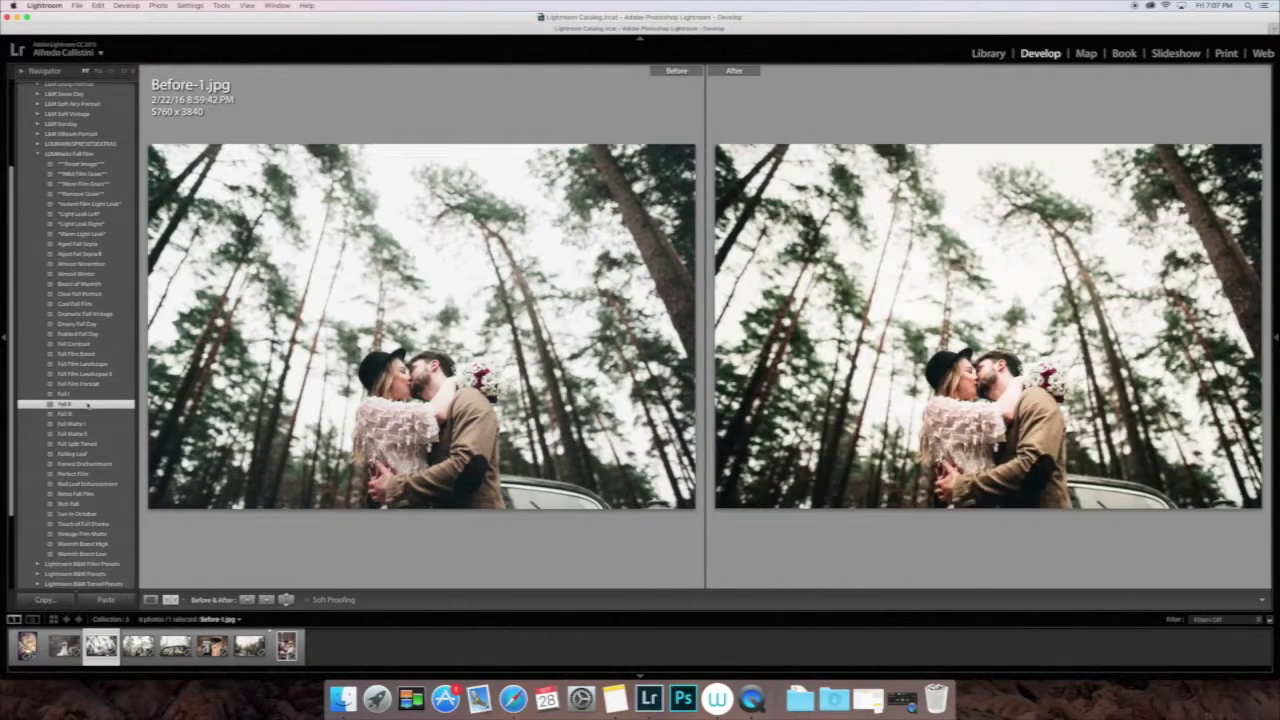
{"action": "left_click", "coordinate": [88, 414]}
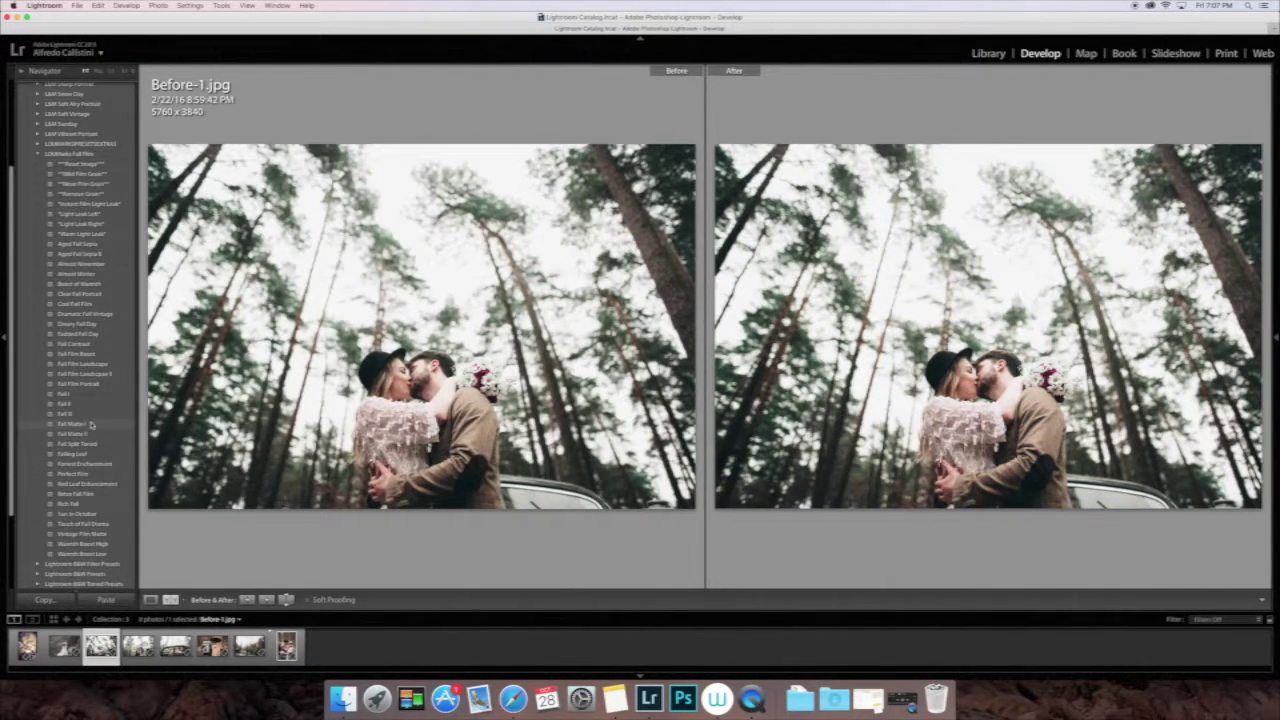
{"action": "left_click", "coordinate": [91, 424]}
{"action": "left_click", "coordinate": [95, 434]}
Step: On Before-3.jpg, try Aged Fall Sepia, Aged Fall Sepia II, Dreamy Fall Day, Faded Fall Day, Fall Contrast and Fall Film Basic
{"action": "left_click", "coordinate": [250, 645]}
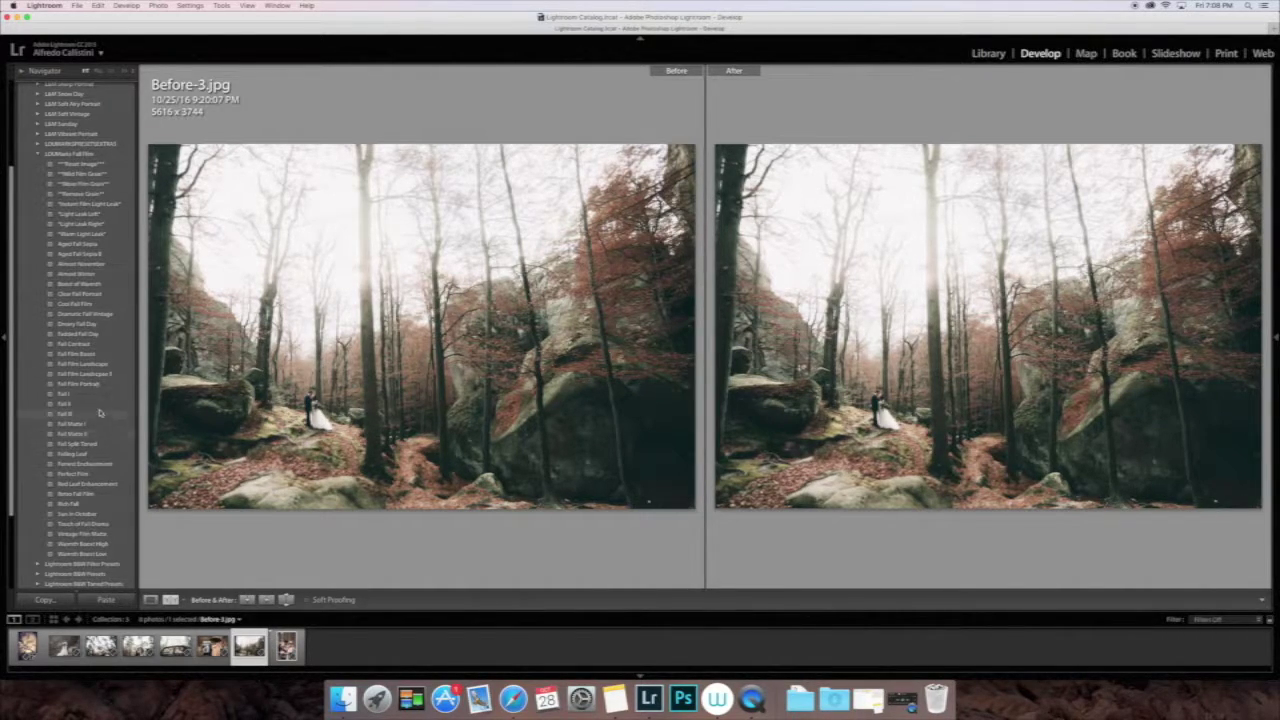
{"action": "left_click", "coordinate": [102, 244]}
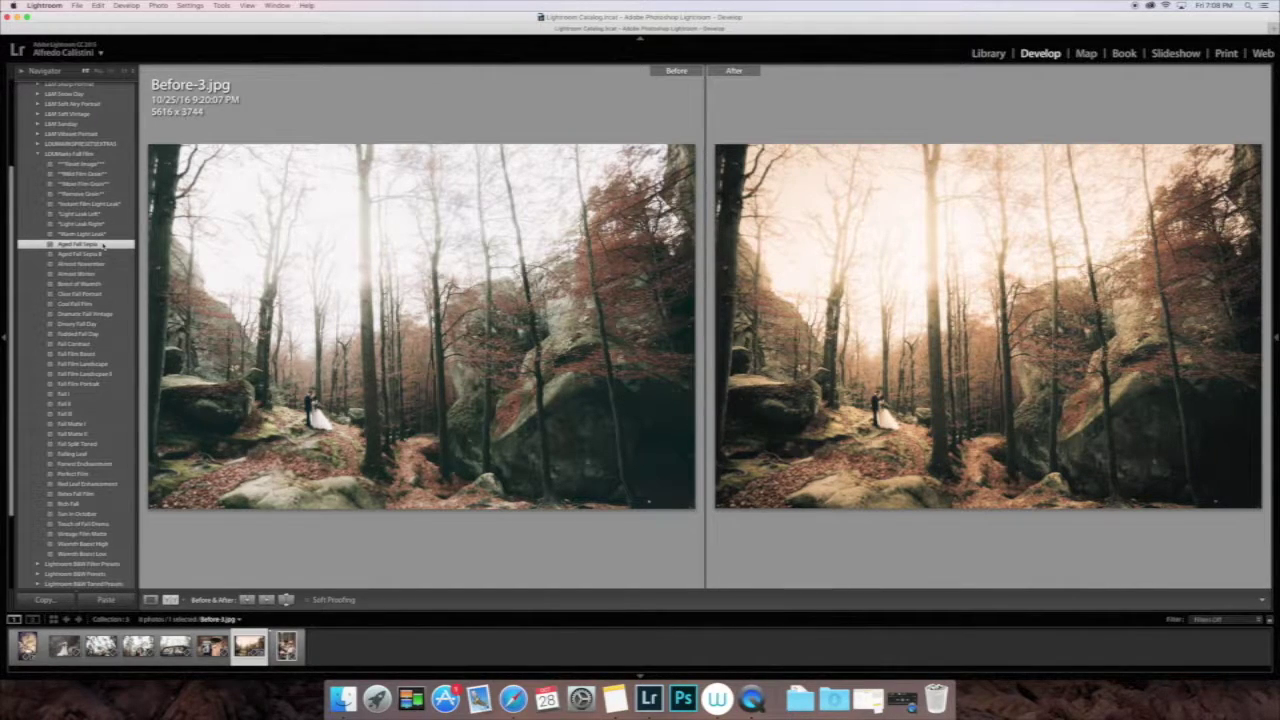
{"action": "key", "text": "super+z"}
{"action": "left_click", "coordinate": [105, 254]}
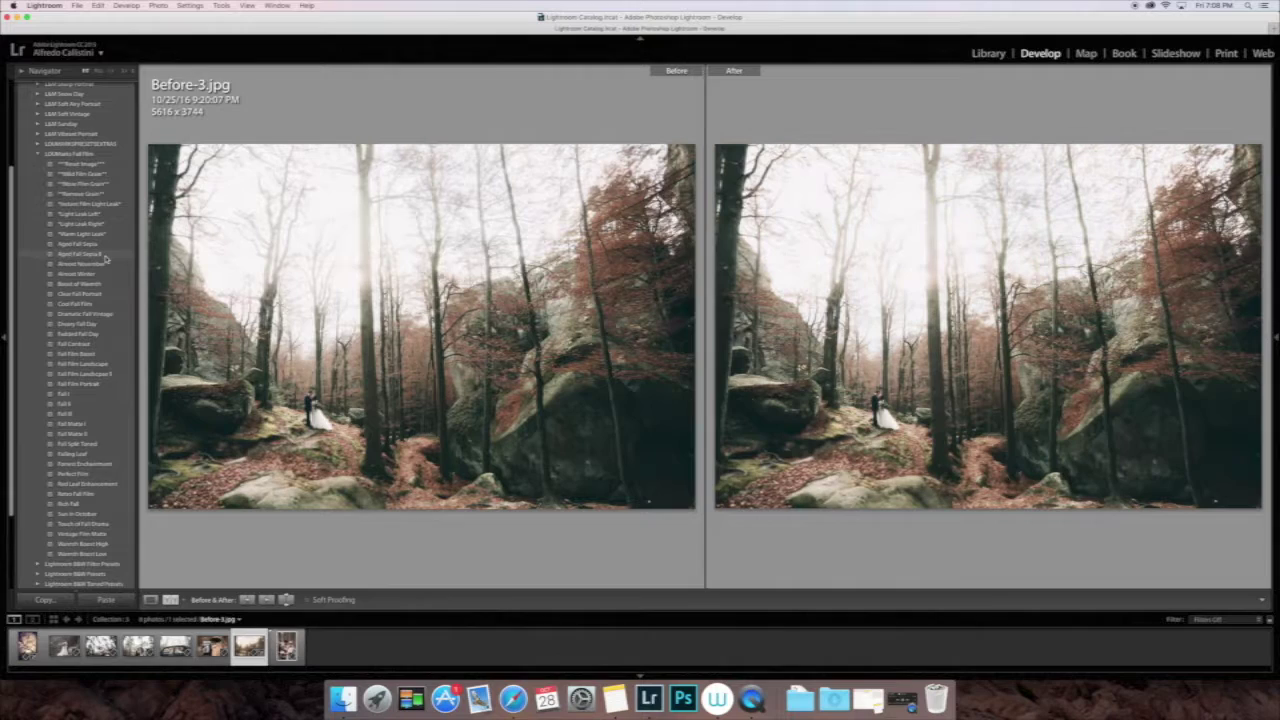
{"action": "left_click", "coordinate": [100, 325]}
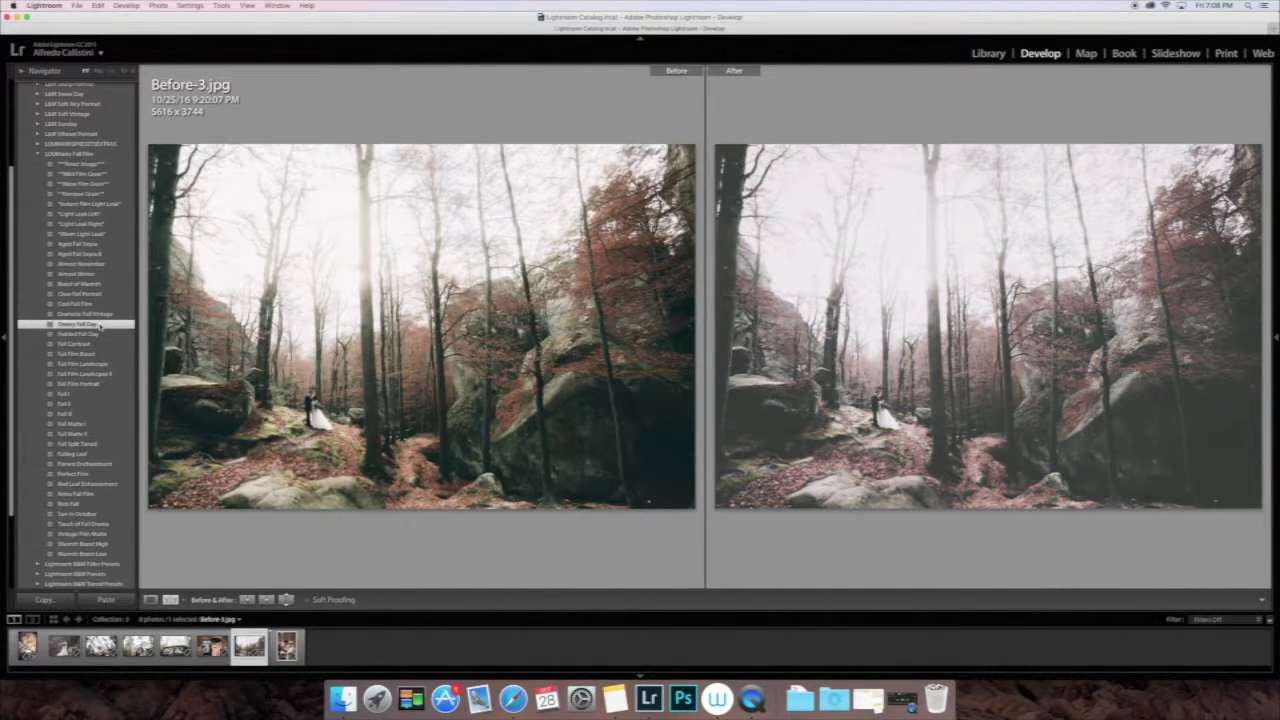
{"action": "left_click", "coordinate": [95, 334]}
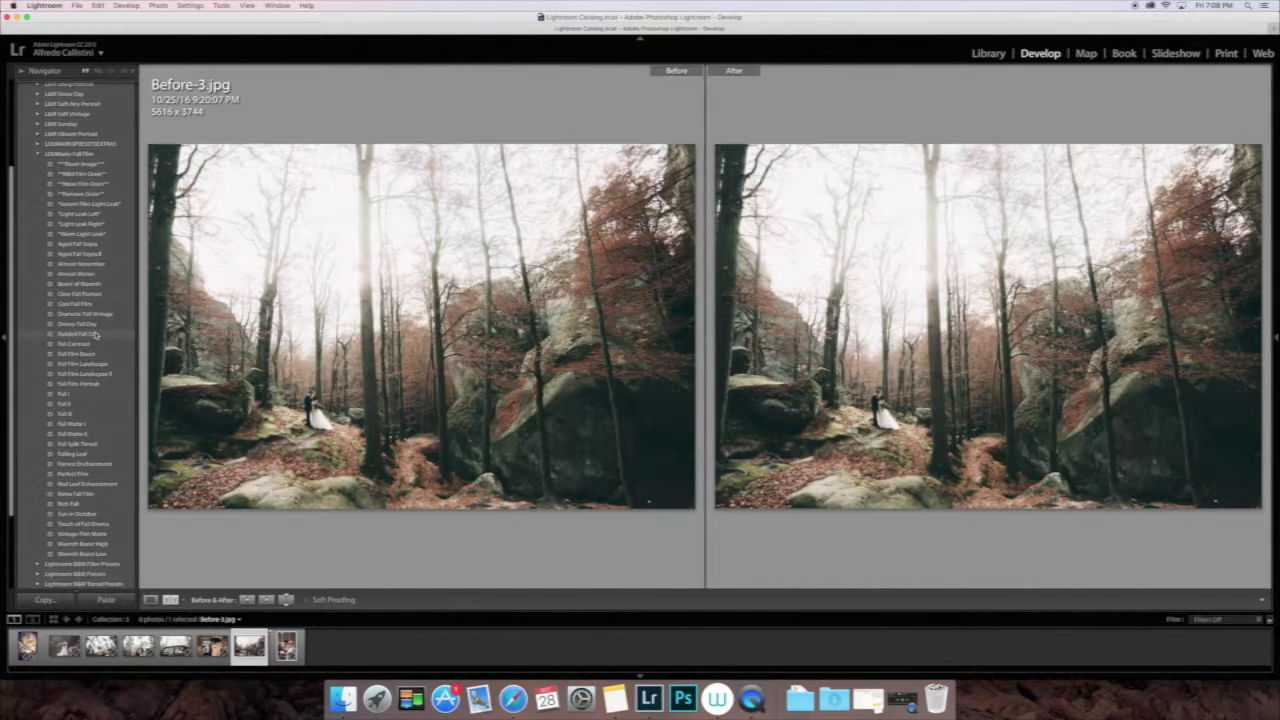
{"action": "left_click", "coordinate": [95, 346]}
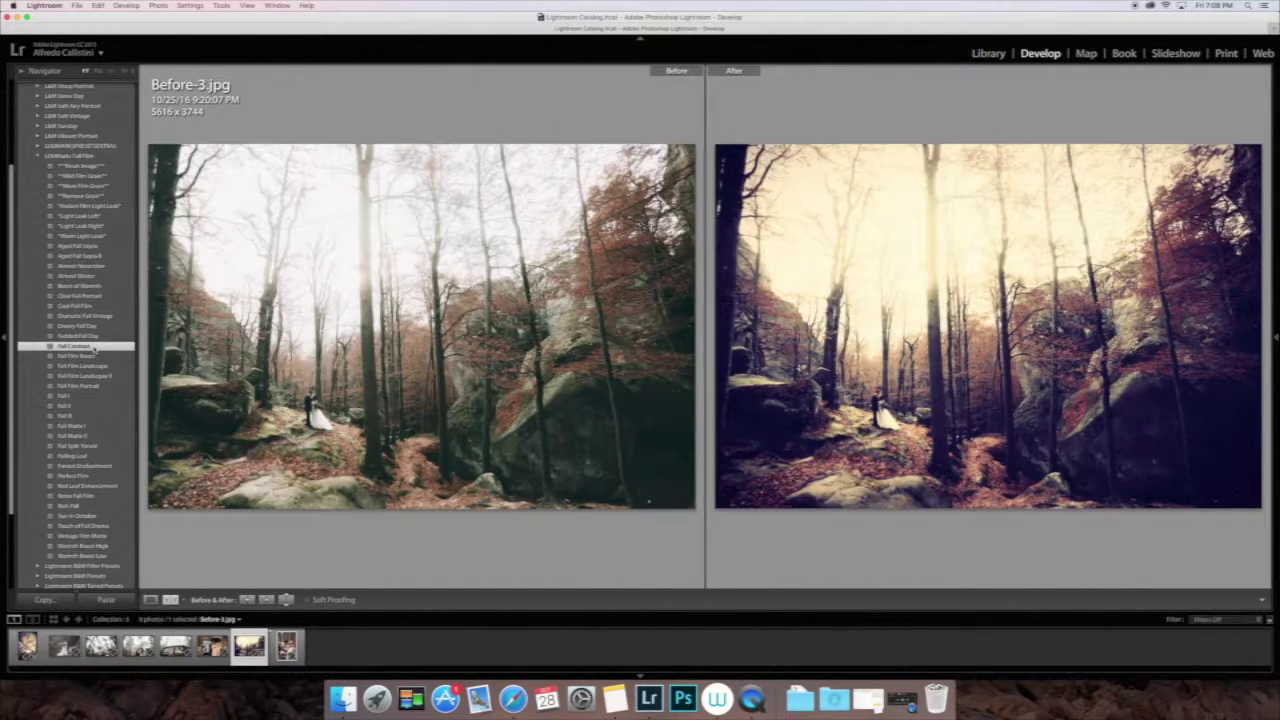
{"action": "left_click", "coordinate": [92, 356]}
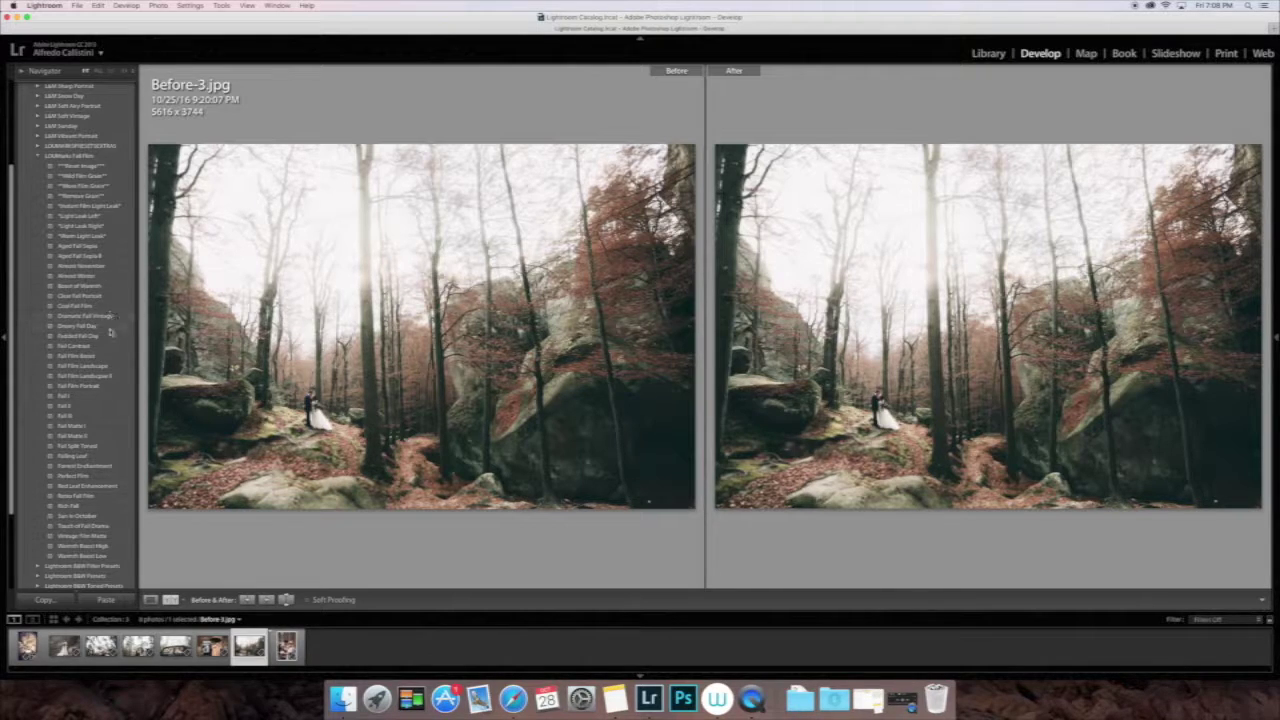
{"action": "left_click", "coordinate": [106, 356]}
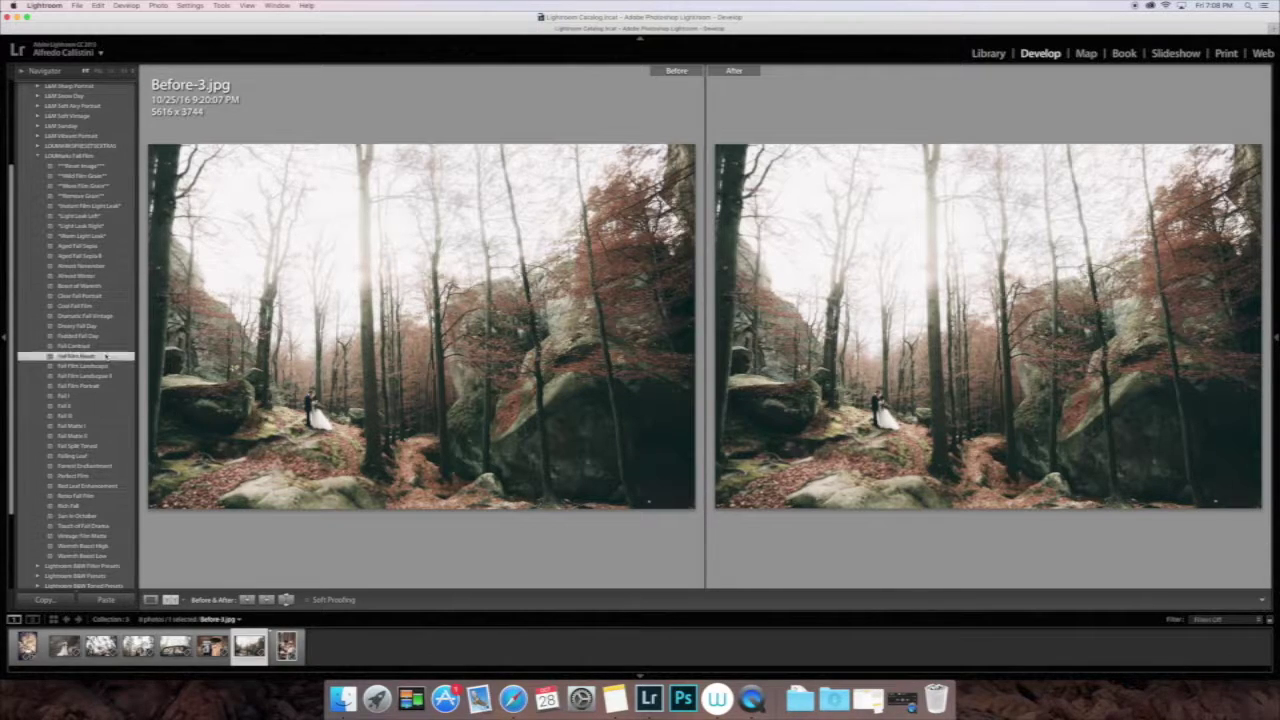
Step: Try a film grain preset and Instant Film Light Leak, undo the light leak, and show the adjustment panels
{"action": "left_click", "coordinate": [100, 188]}
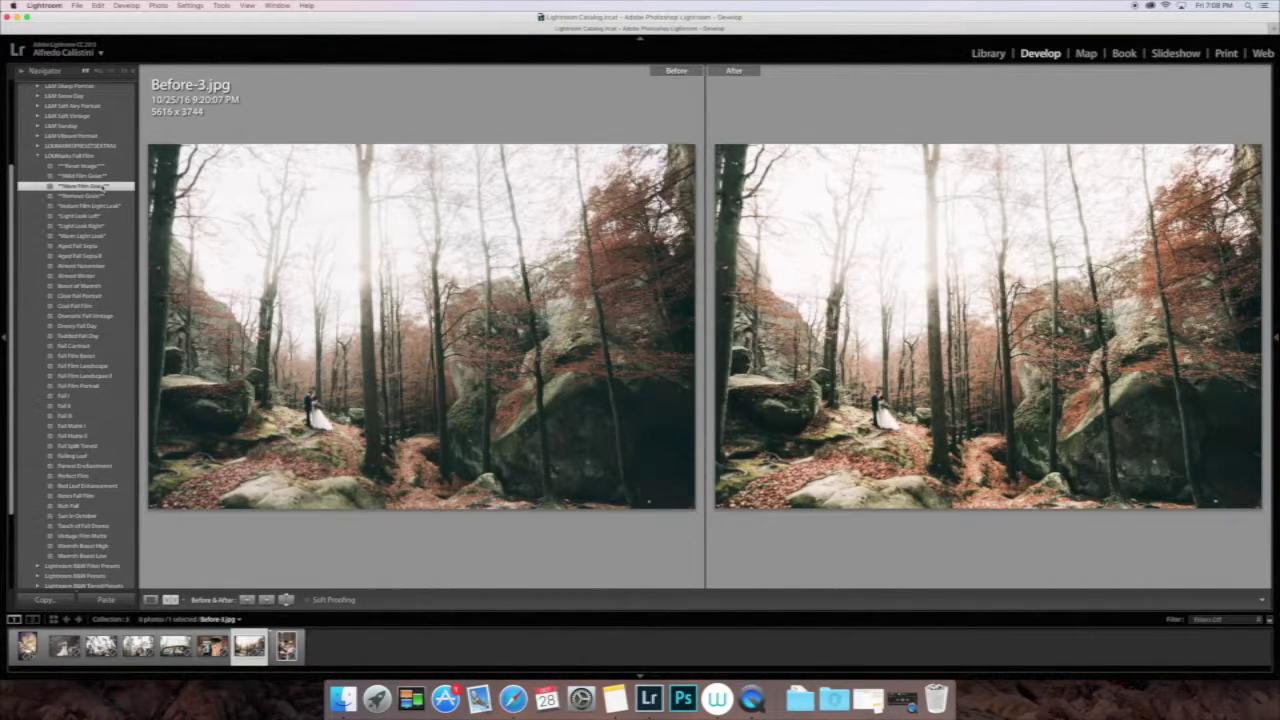
{"action": "left_click", "coordinate": [100, 206]}
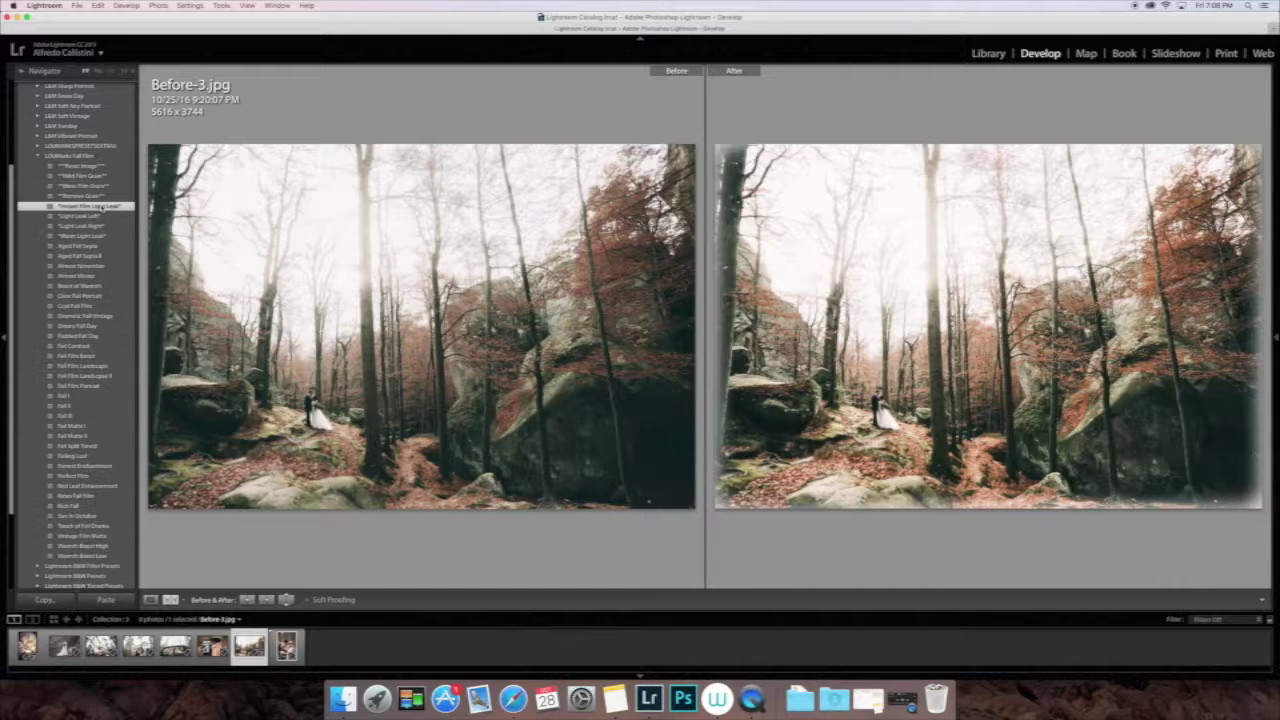
{"action": "key", "text": "super+z"}
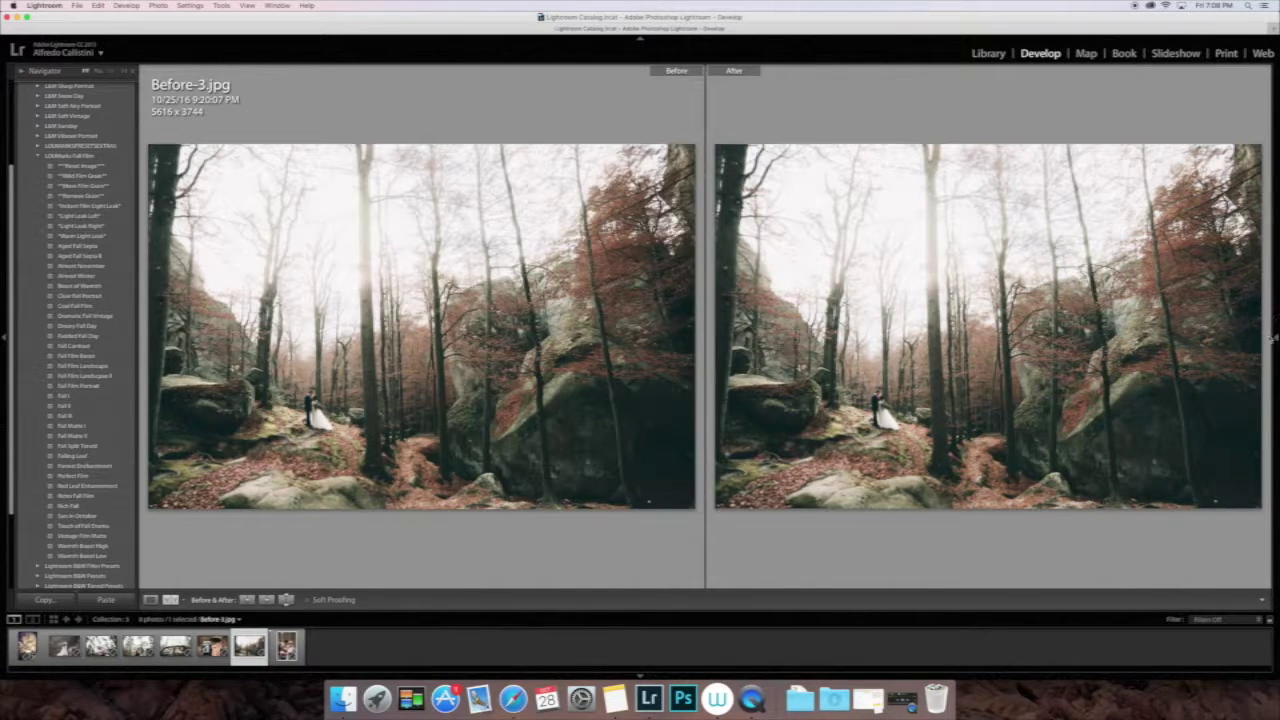
{"action": "left_click", "coordinate": [1274, 341]}
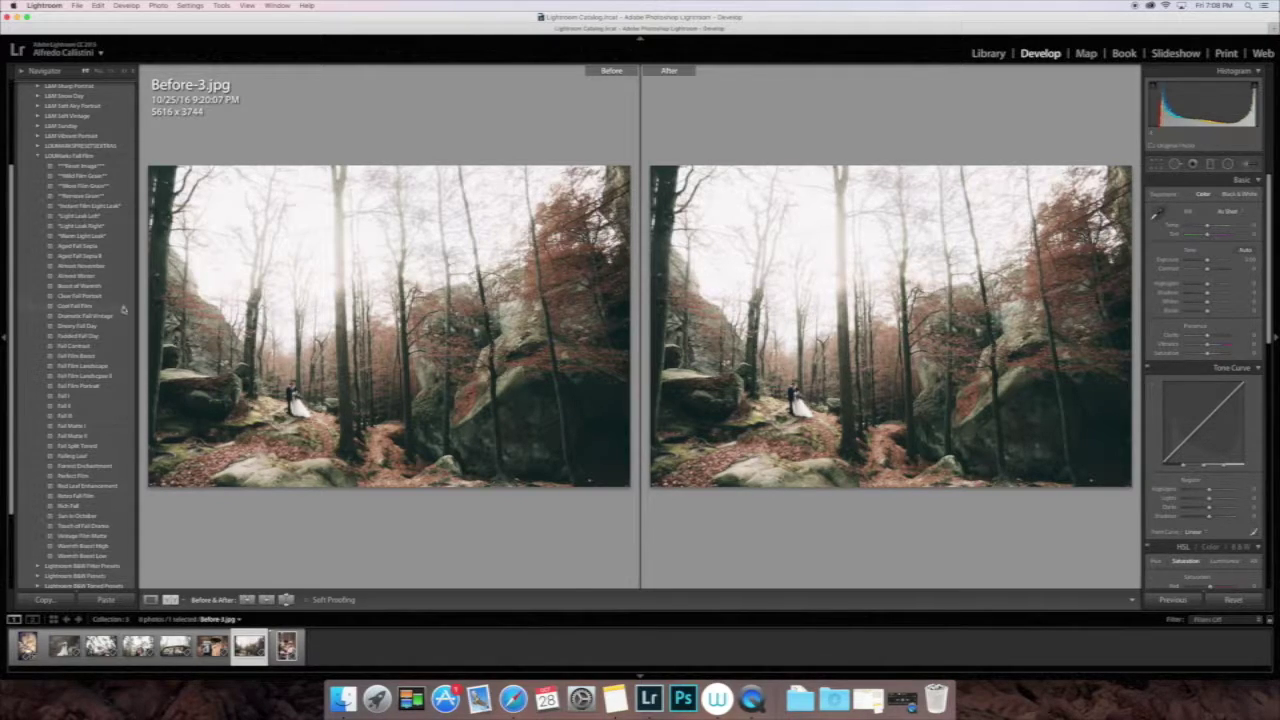
Step: Reset Before-3.jpg, try and undo Aged Fall Sepia, and hide the right panel to enlarge the comparison
{"action": "left_click", "coordinate": [91, 166]}
{"action": "left_click", "coordinate": [92, 245]}
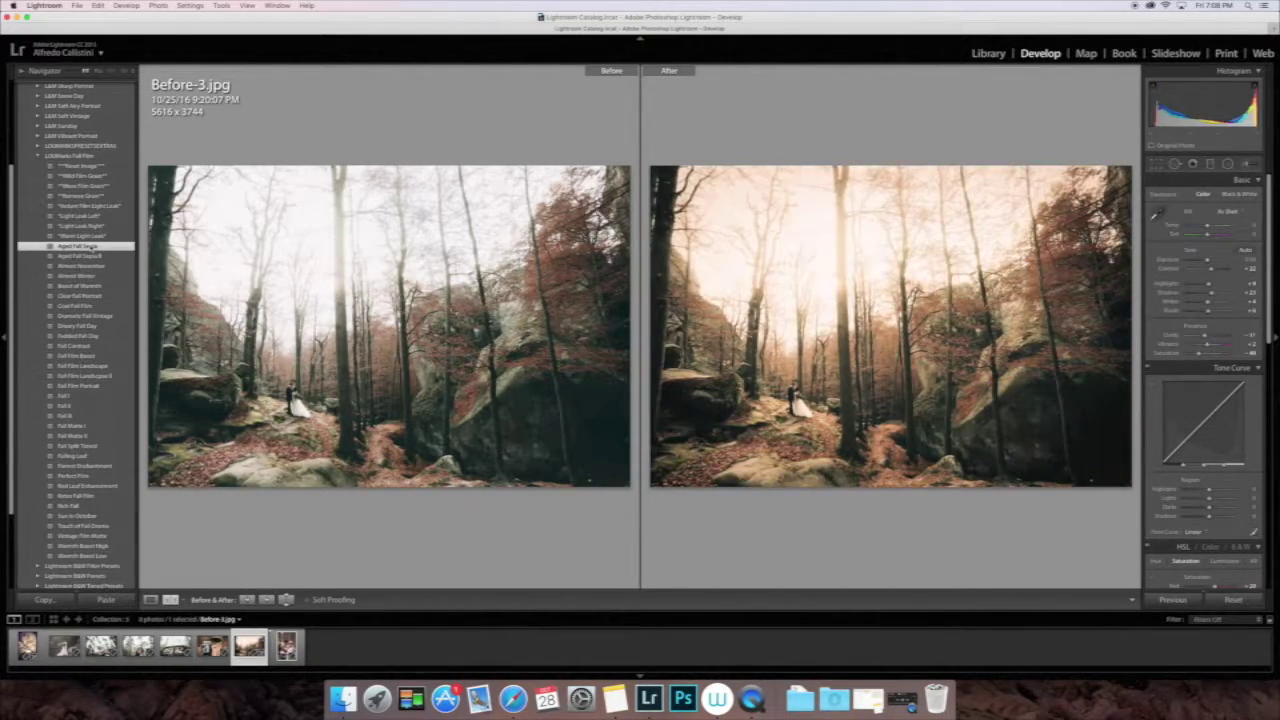
{"action": "key", "text": "super+z"}
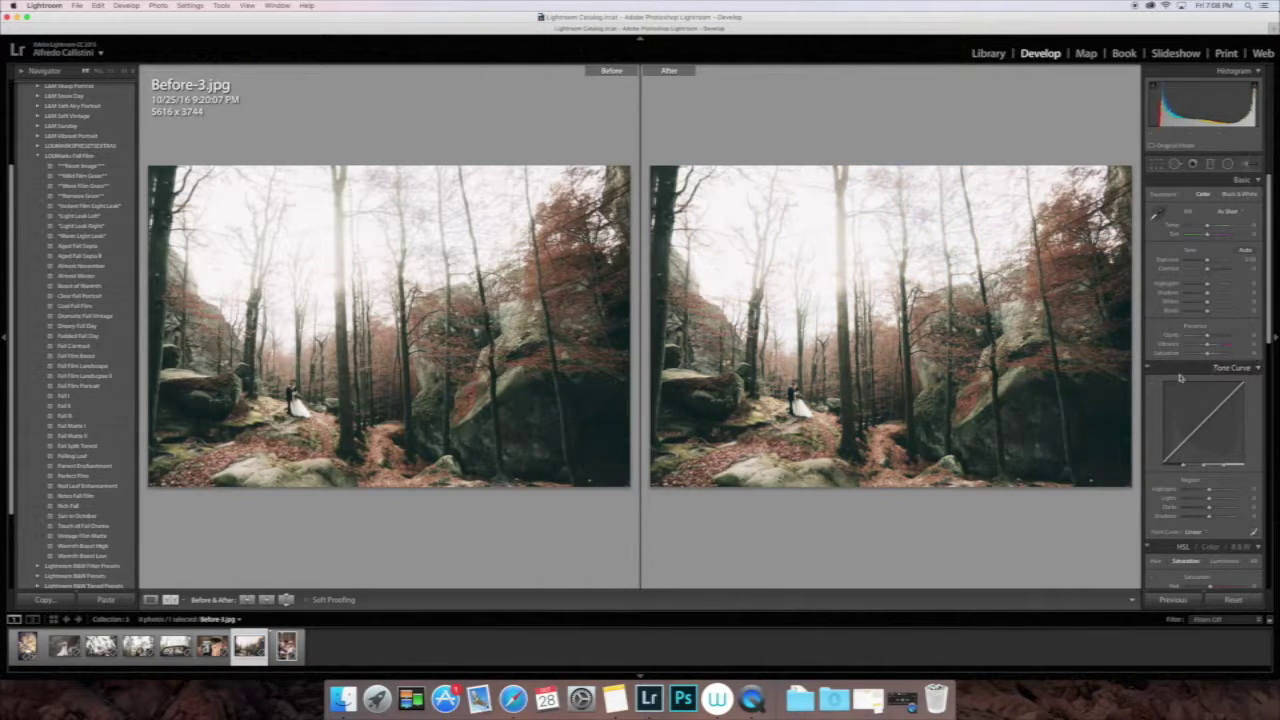
{"action": "left_click", "coordinate": [1275, 338]}
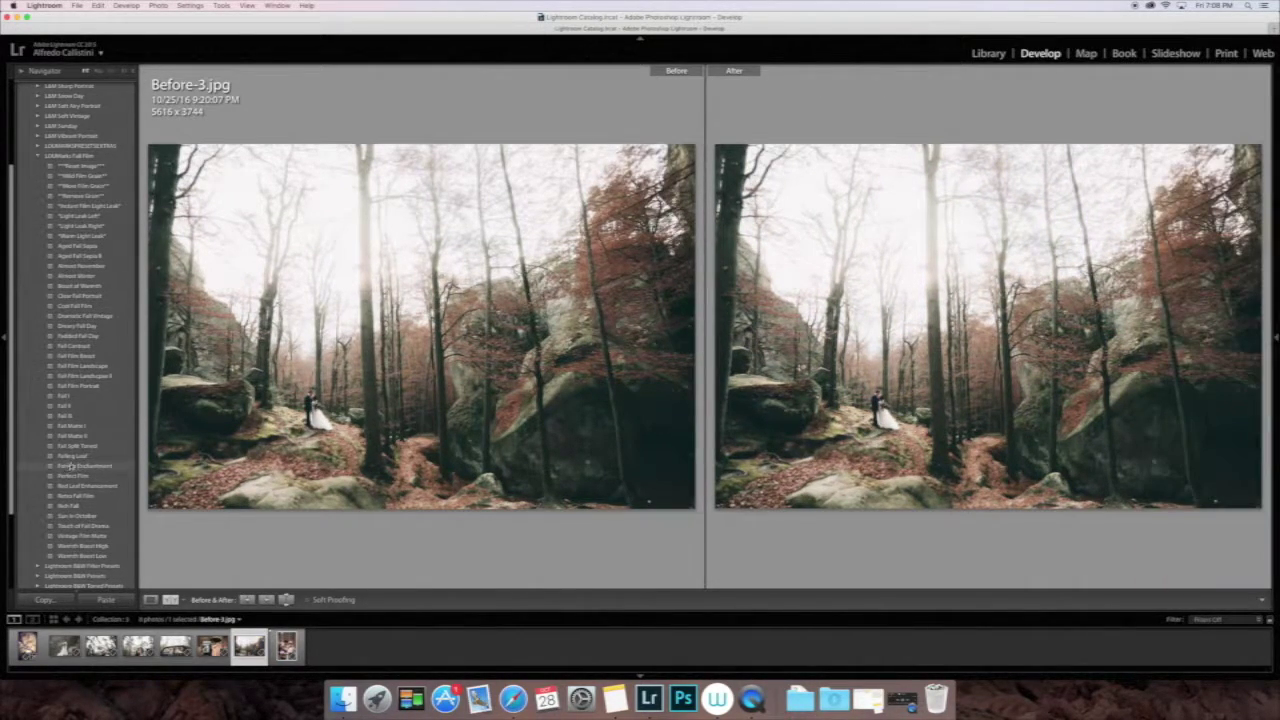
Step: Try Fall Film Landscape, Fall Film Landscape II and Aged Fall Sepia, then apply Moon Film Grain and show adjustments
{"action": "left_click", "coordinate": [104, 368]}
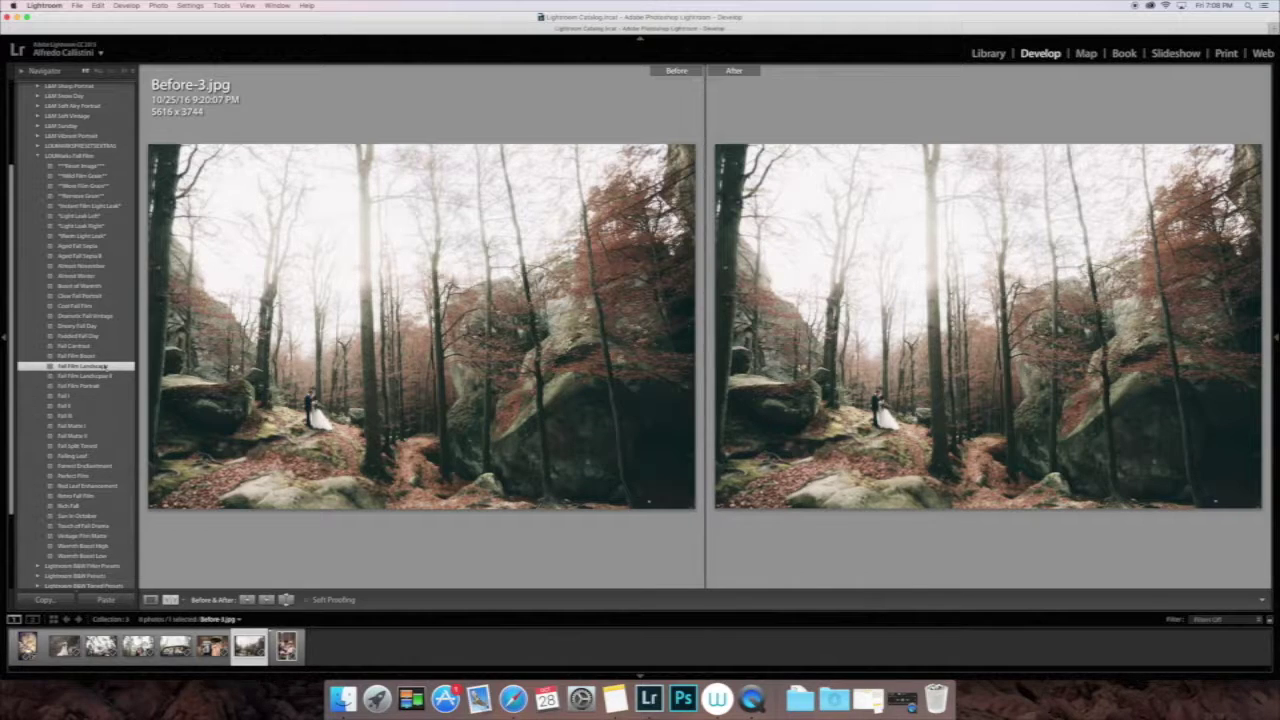
{"action": "key", "text": "super+shift+r"}
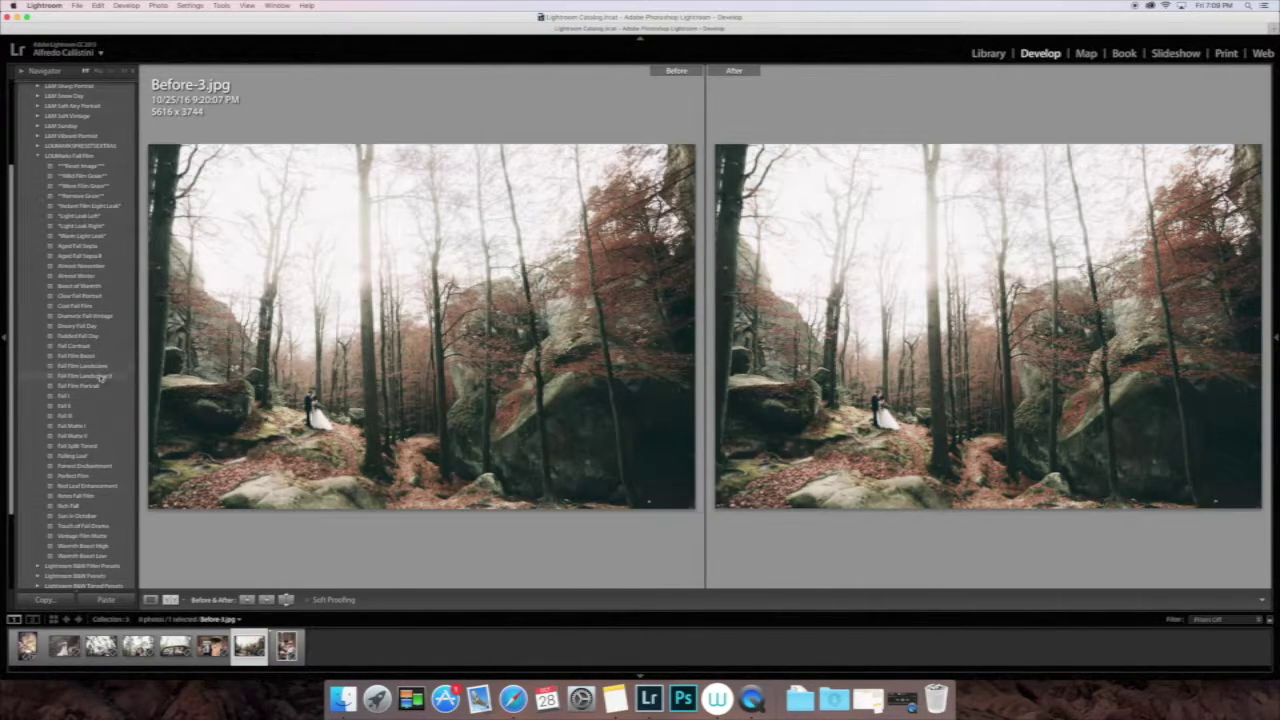
{"action": "left_click", "coordinate": [100, 376]}
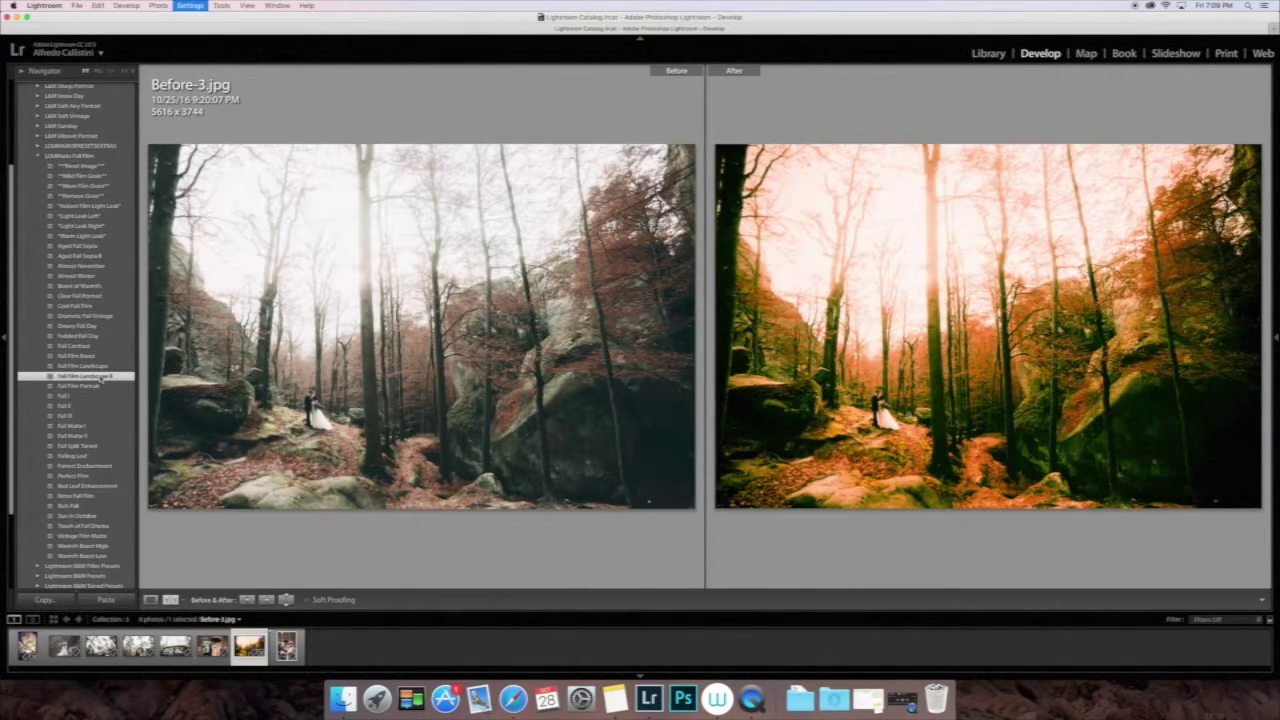
{"action": "key", "text": "super+shift+r"}
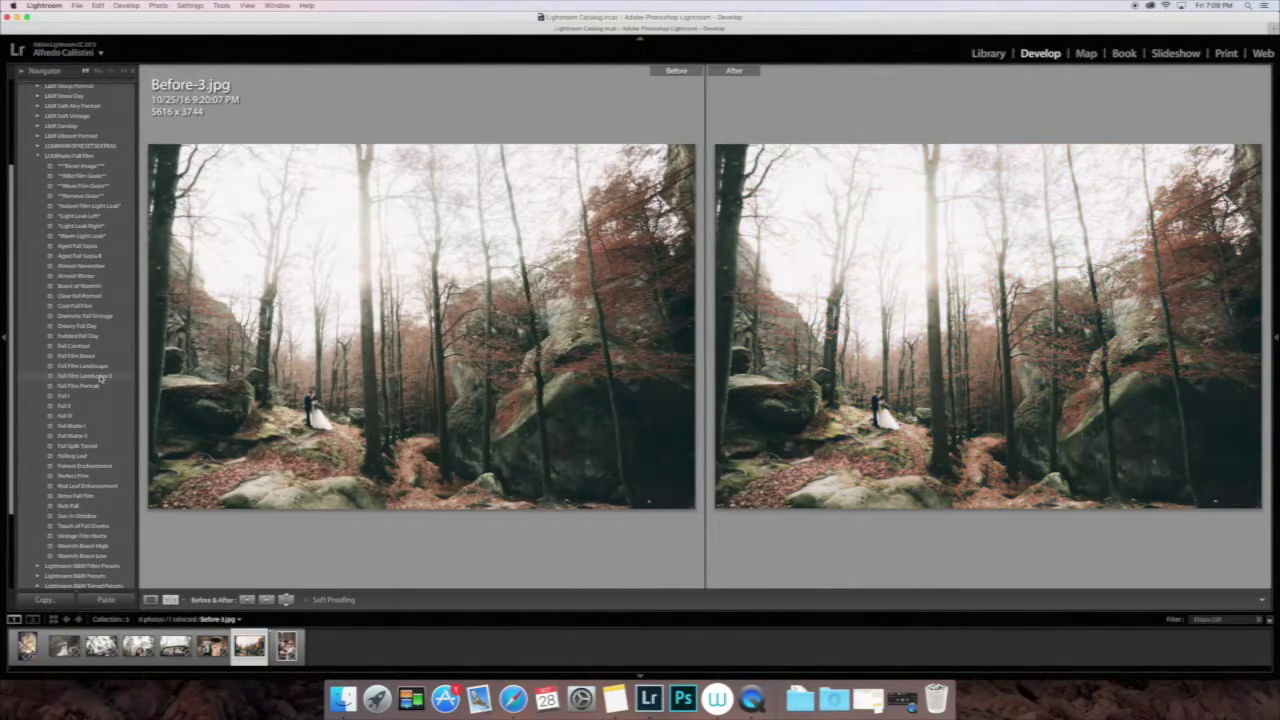
{"action": "left_click", "coordinate": [103, 248]}
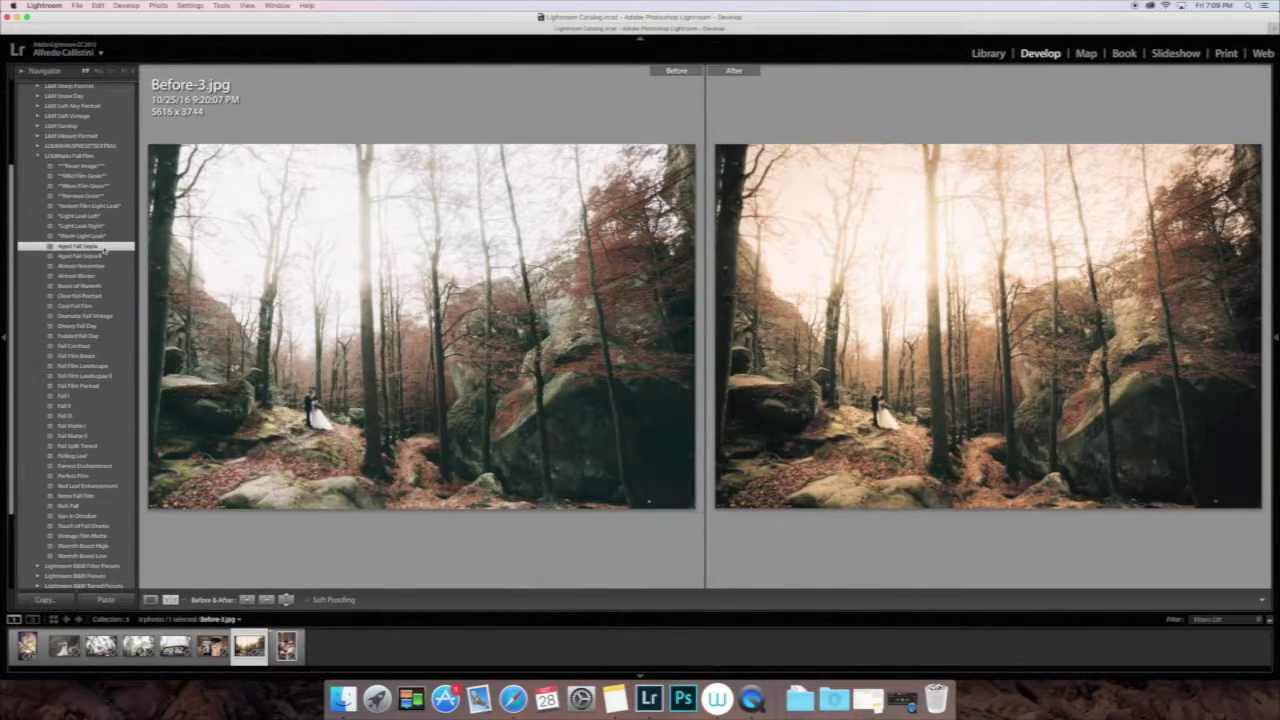
{"action": "left_click", "coordinate": [103, 187]}
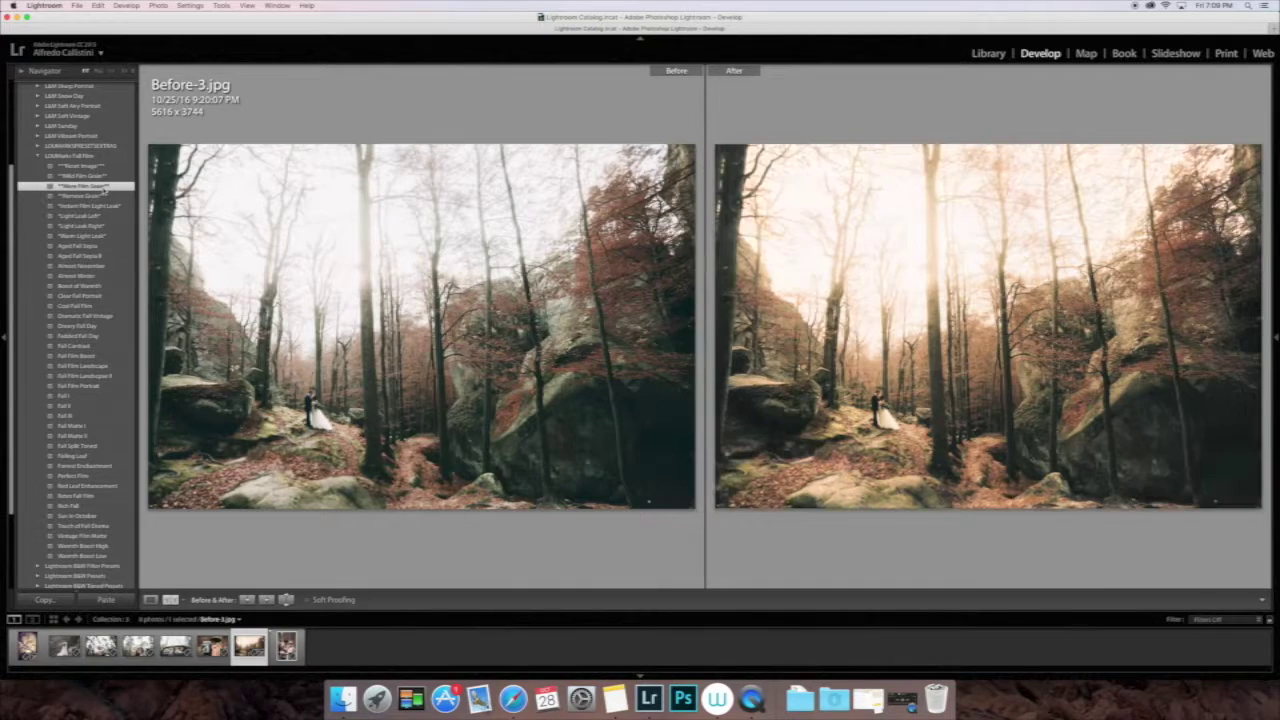
{"action": "left_click", "coordinate": [1275, 350]}
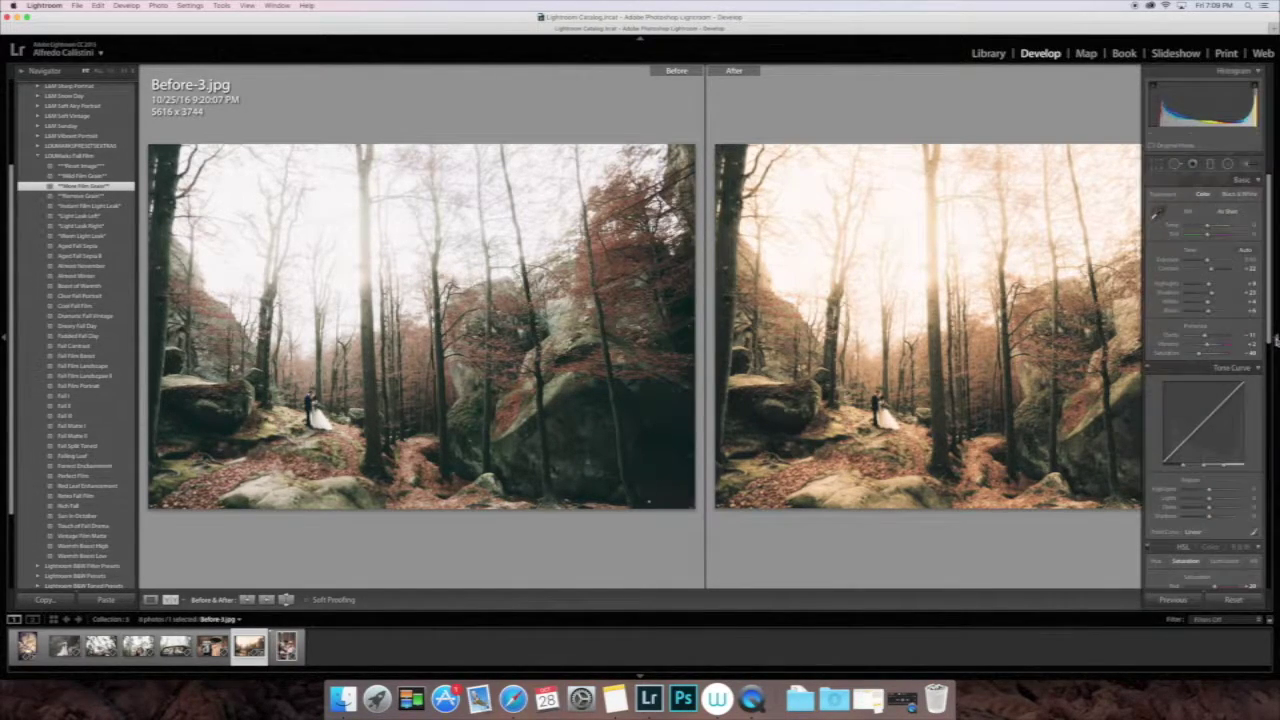
Step: Paint a Warm Light Leak Brush II stroke on the upper trees, delete it, and apply Fall Film Boost
{"action": "left_click", "coordinate": [1246, 165]}
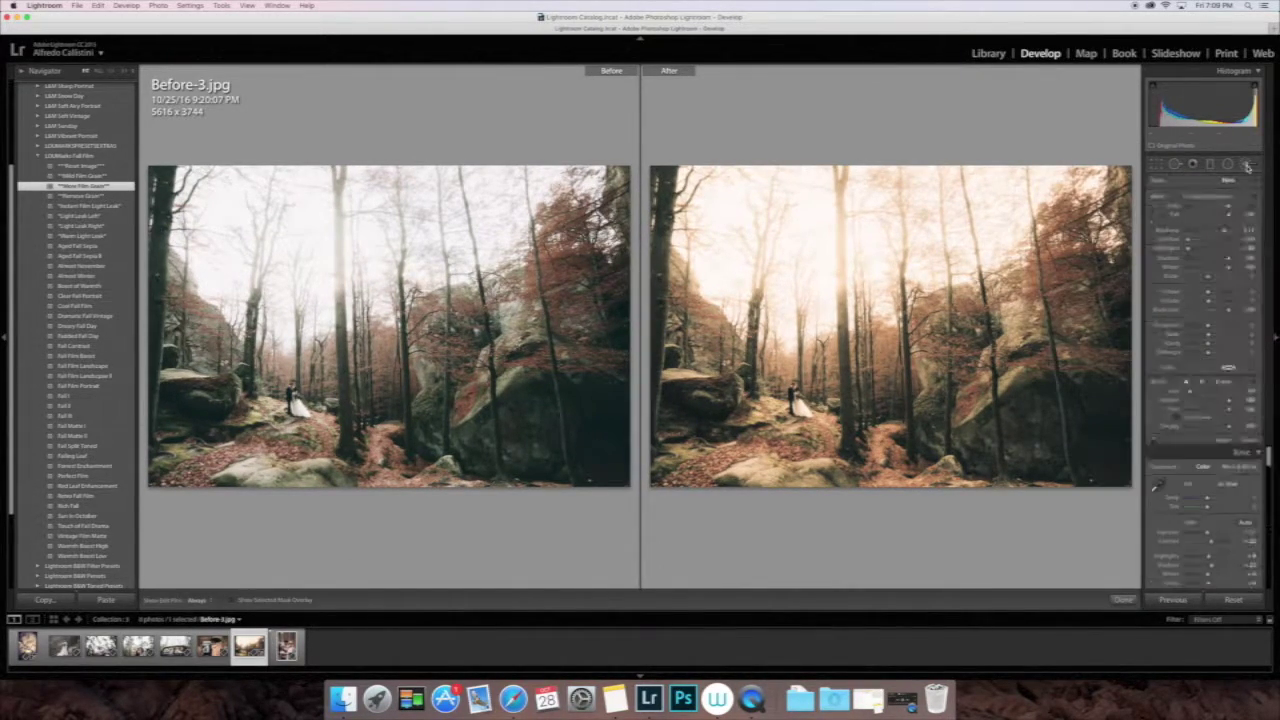
{"action": "left_click", "coordinate": [1219, 197]}
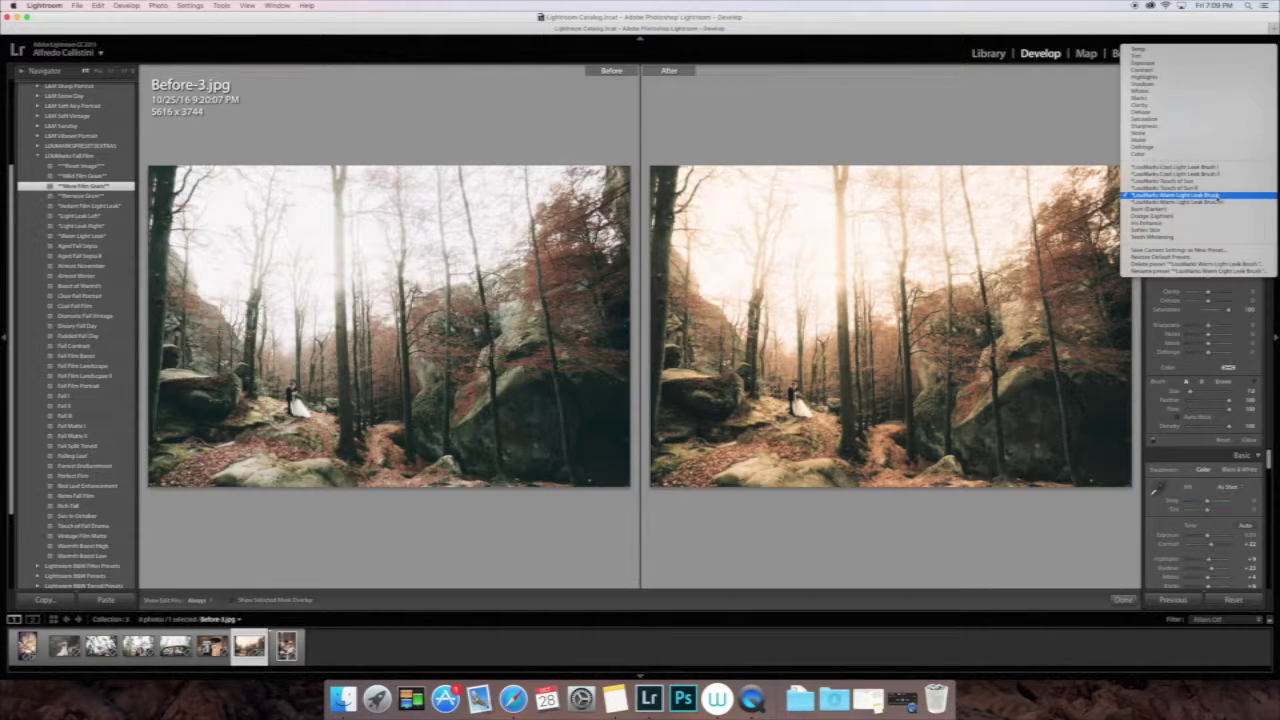
{"action": "left_click", "coordinate": [1234, 203]}
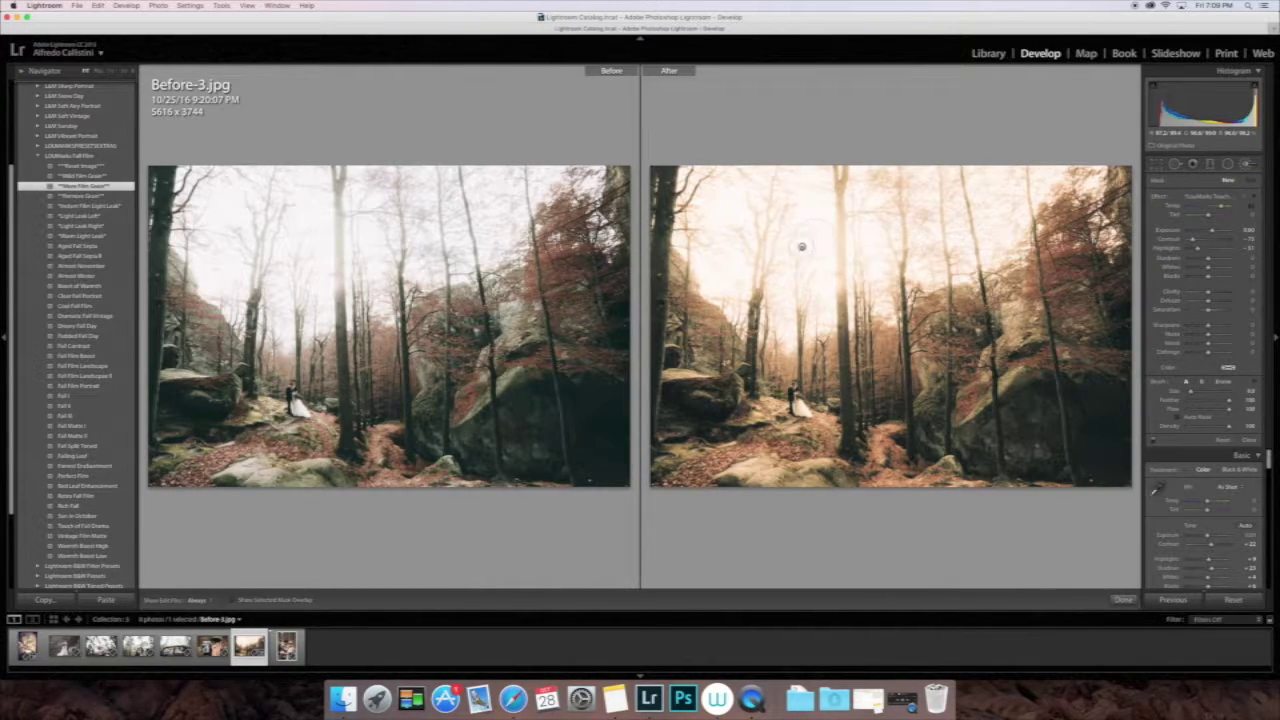
{"action": "left_click", "coordinate": [785, 263]}
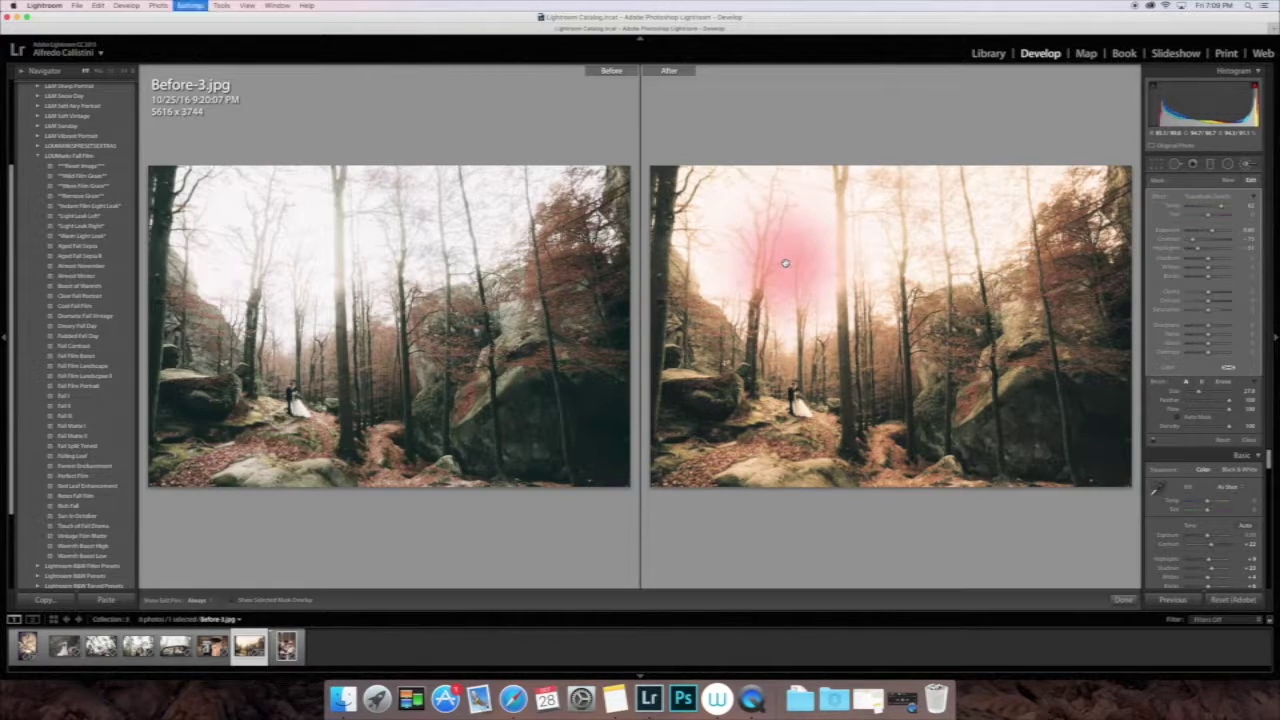
{"action": "key", "text": "Delete"}
{"action": "left_click", "coordinate": [92, 356]}
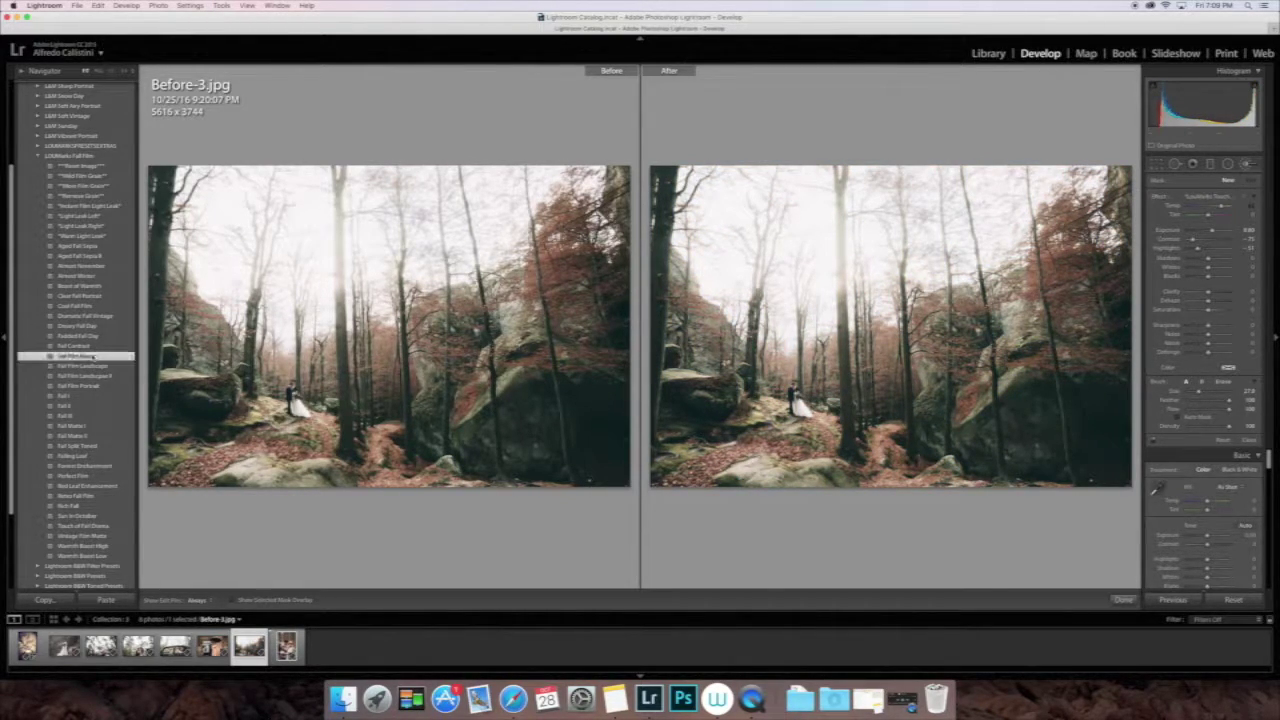
Step: Paint a Touch of Sun stroke into the upper trees, then delete it
{"action": "left_click", "coordinate": [1218, 200]}
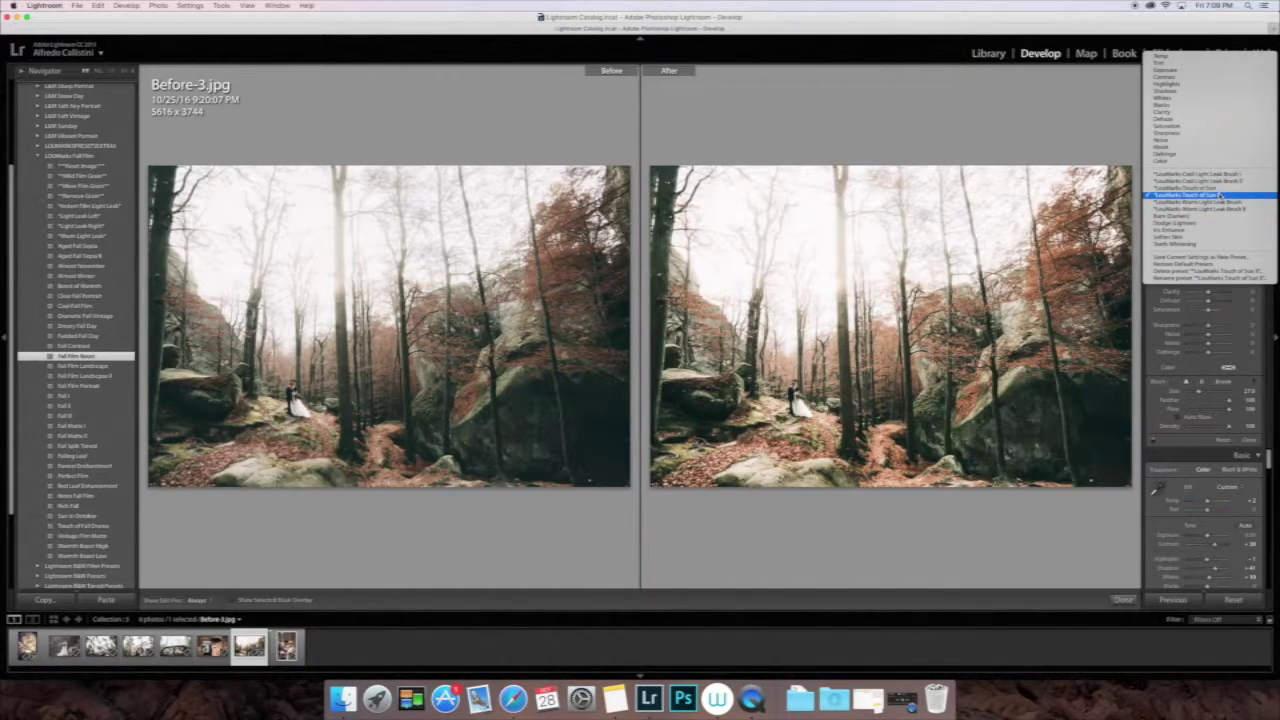
{"action": "left_click", "coordinate": [1200, 195]}
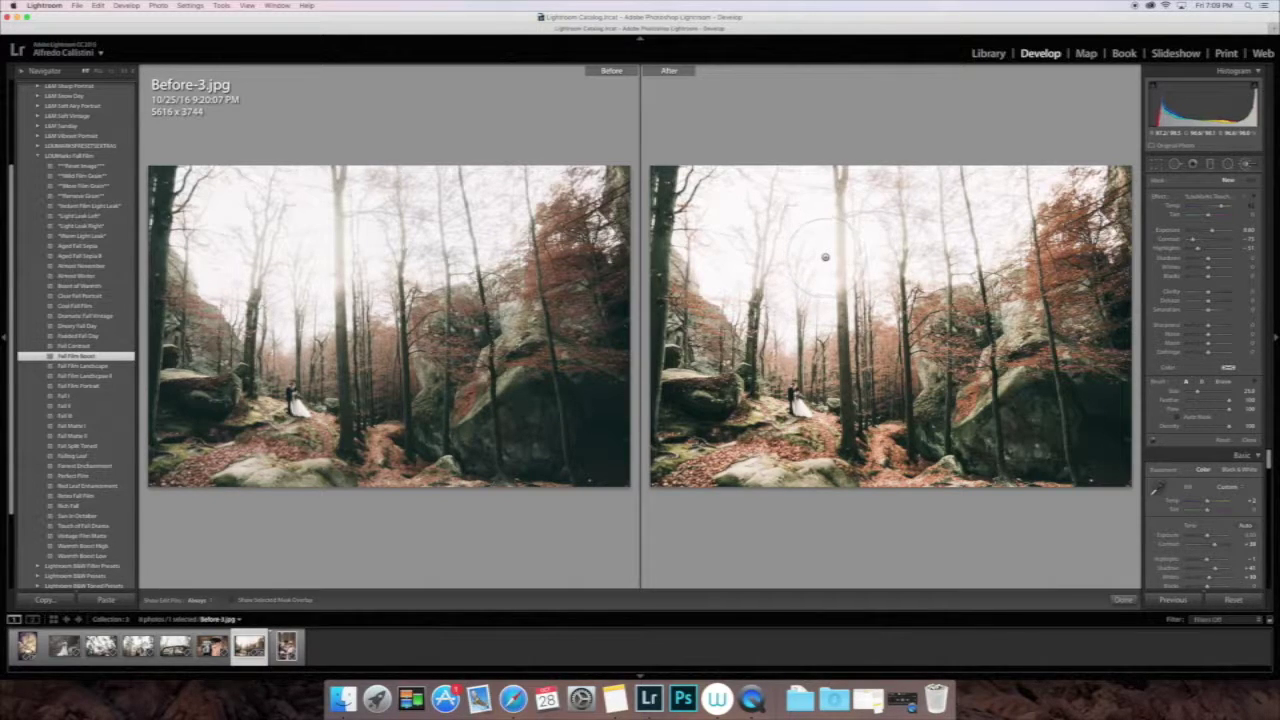
{"action": "left_click_drag", "start_coordinate": [825, 257], "coordinate": [780, 266]}
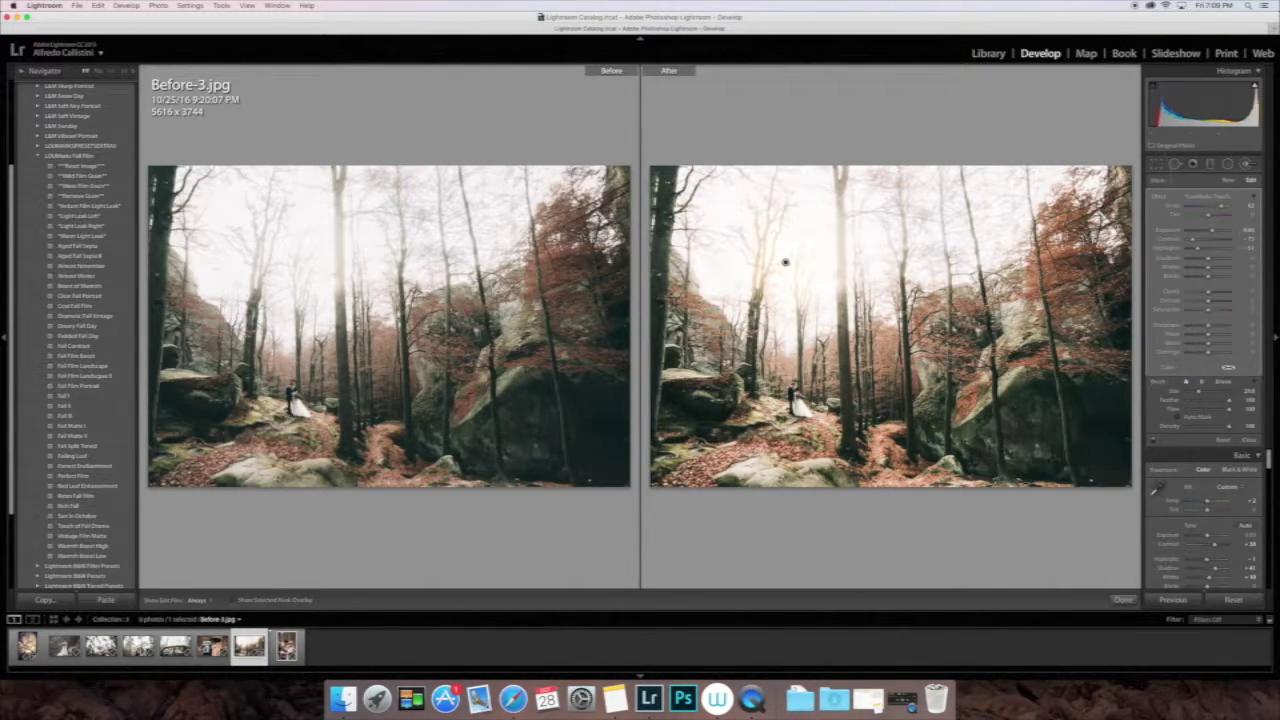
{"action": "key", "text": "Delete"}
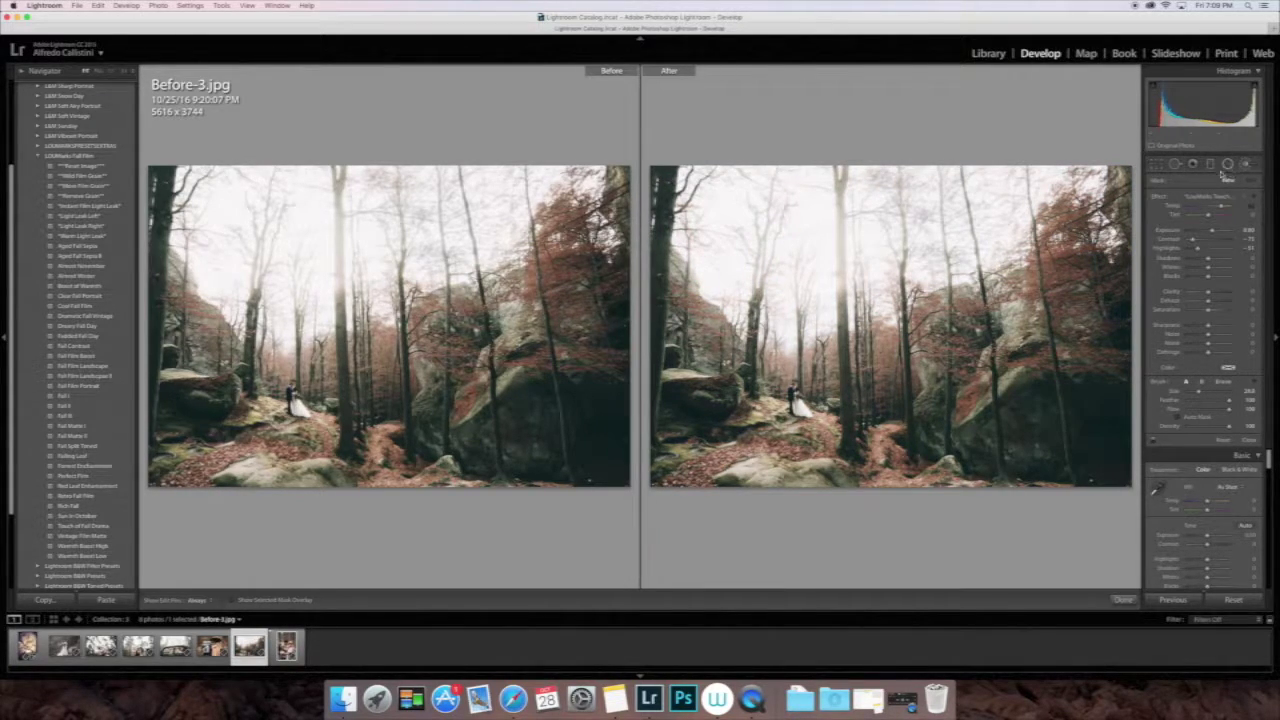
Step: Paint cool light-leak strokes down the right, left and bottom edges, then remove them all
{"action": "left_click", "coordinate": [1219, 200]}
{"action": "left_click", "coordinate": [1210, 197]}
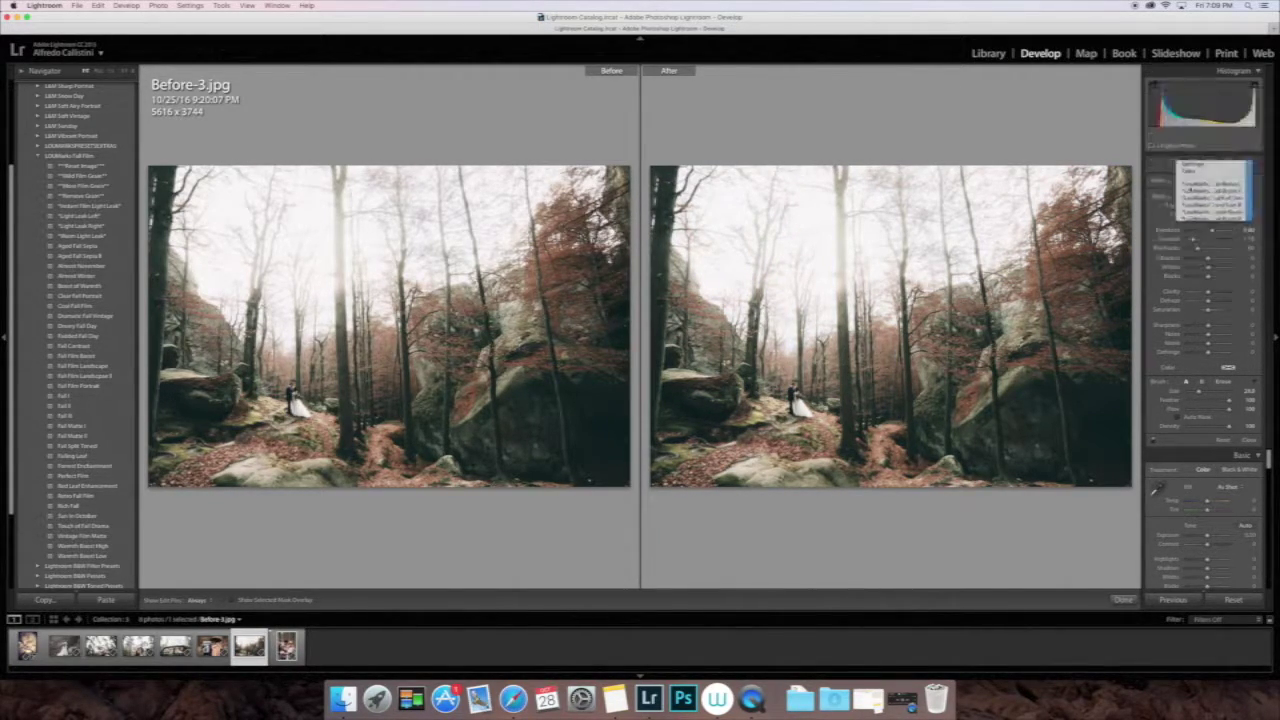
{"action": "mouse_move", "coordinate": [1125, 178]}
{"action": "left_mouse_down"}
{"action": "mouse_move", "coordinate": [1102, 485]}
{"action": "mouse_move", "coordinate": [1100, 470]}
{"action": "left_mouse_up"}
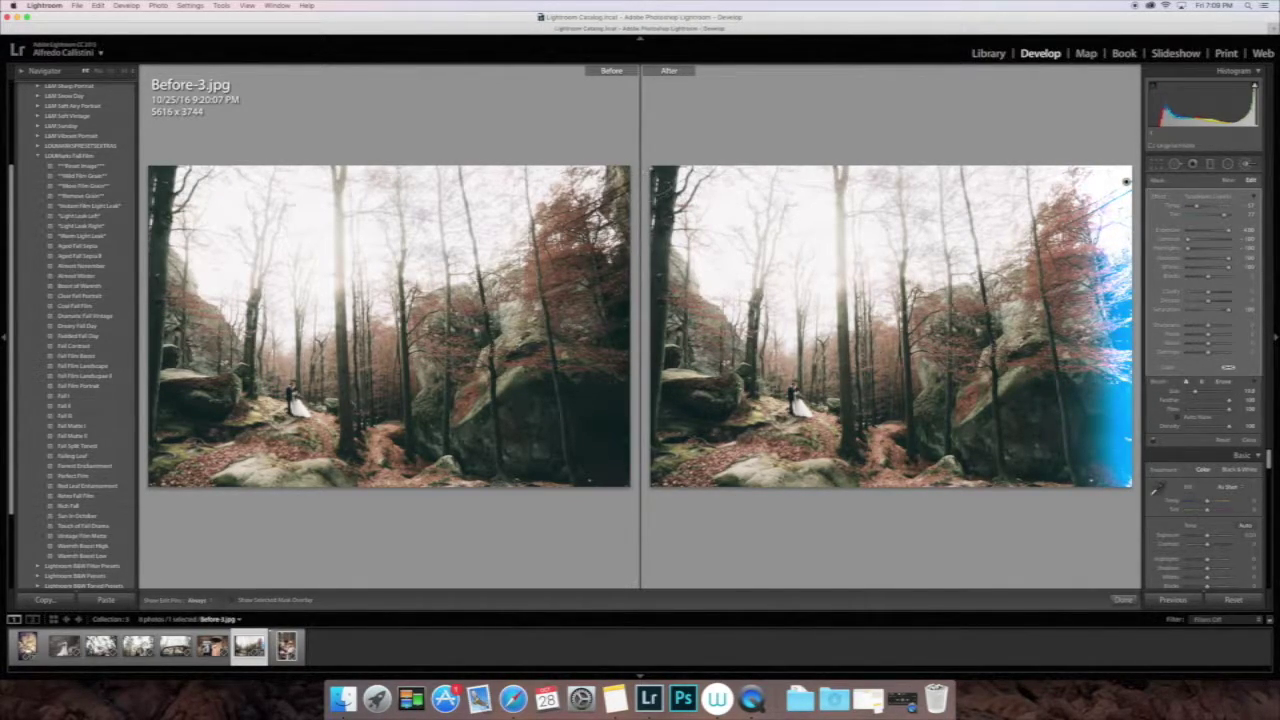
{"action": "mouse_move", "coordinate": [668, 178]}
{"action": "left_mouse_down"}
{"action": "mouse_move", "coordinate": [688, 228]}
{"action": "mouse_move", "coordinate": [670, 392]}
{"action": "mouse_move", "coordinate": [742, 372]}
{"action": "mouse_move", "coordinate": [752, 475]}
{"action": "left_mouse_up"}
{"action": "mouse_move", "coordinate": [858, 460]}
{"action": "left_mouse_down"}
{"action": "mouse_move", "coordinate": [862, 490]}
{"action": "mouse_move", "coordinate": [882, 497]}
{"action": "mouse_move", "coordinate": [1024, 505]}
{"action": "mouse_move", "coordinate": [1045, 480]}
{"action": "left_mouse_up"}
{"action": "key", "text": "Delete"}
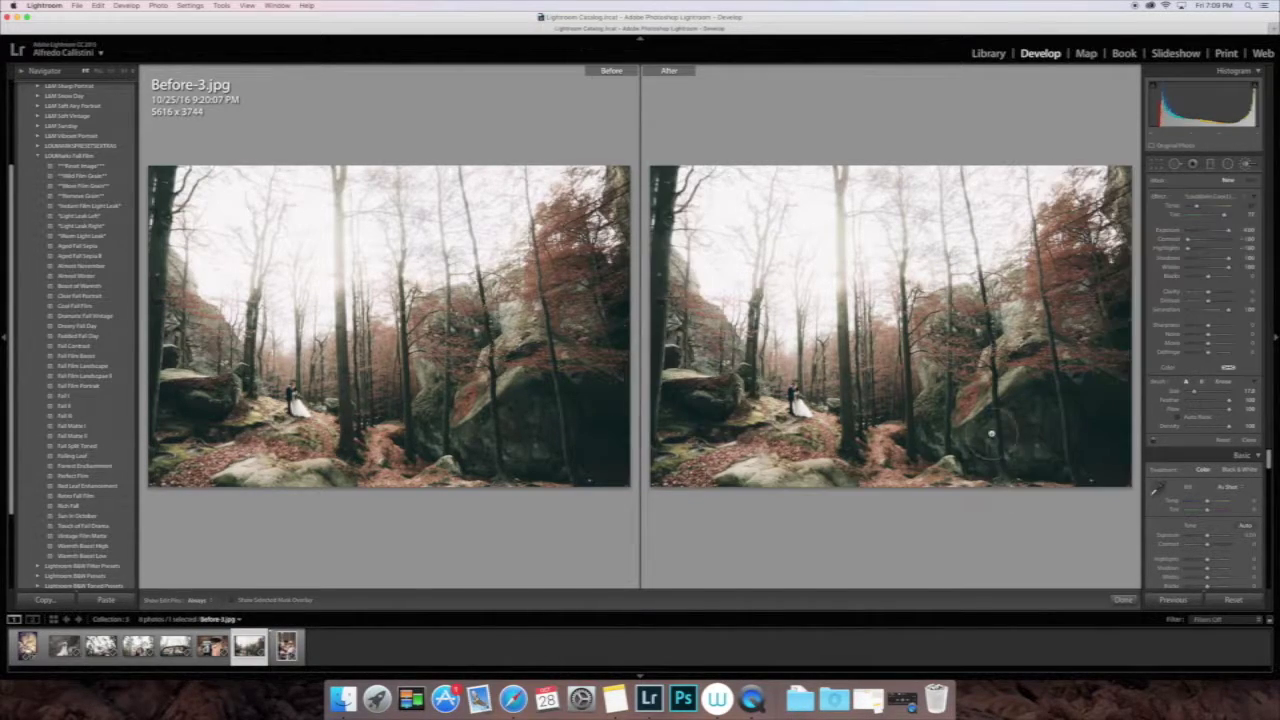
Step: Try and undo a Cool Light Leak Brush II stroke along the top, then try Almost November and apply a cool, faded preset
{"action": "left_click", "coordinate": [1205, 198]}
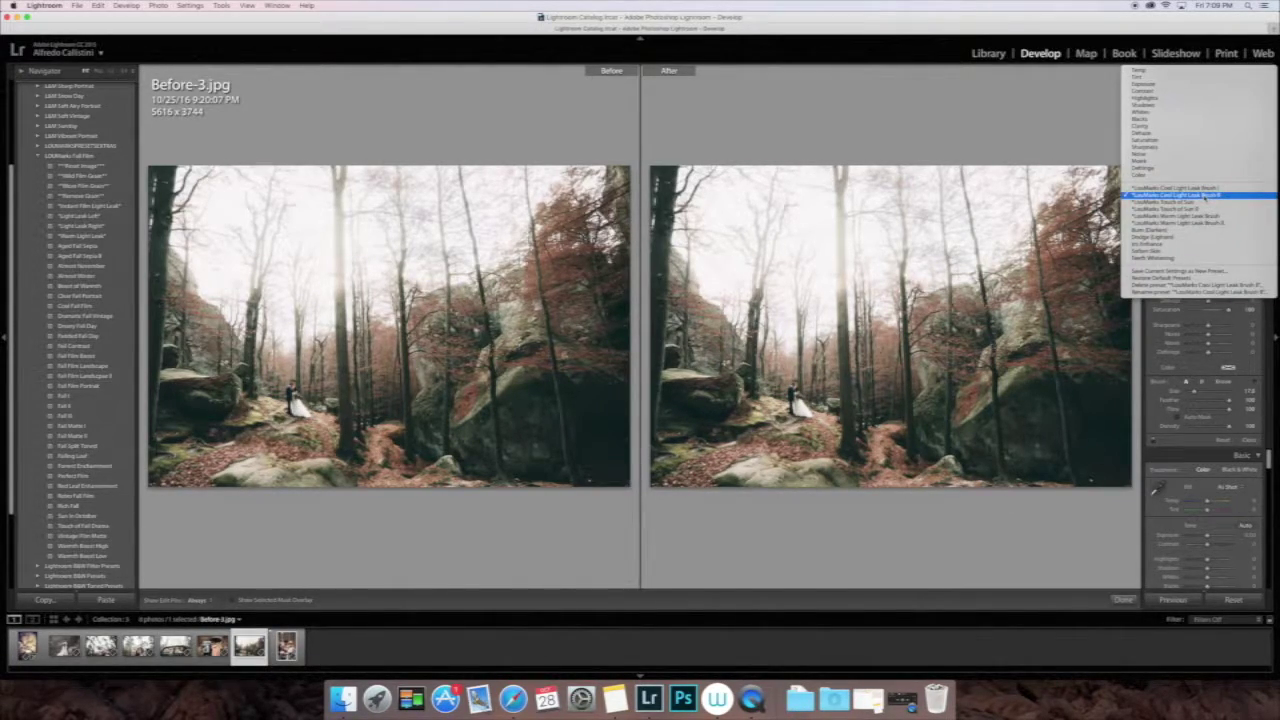
{"action": "left_click", "coordinate": [1176, 204]}
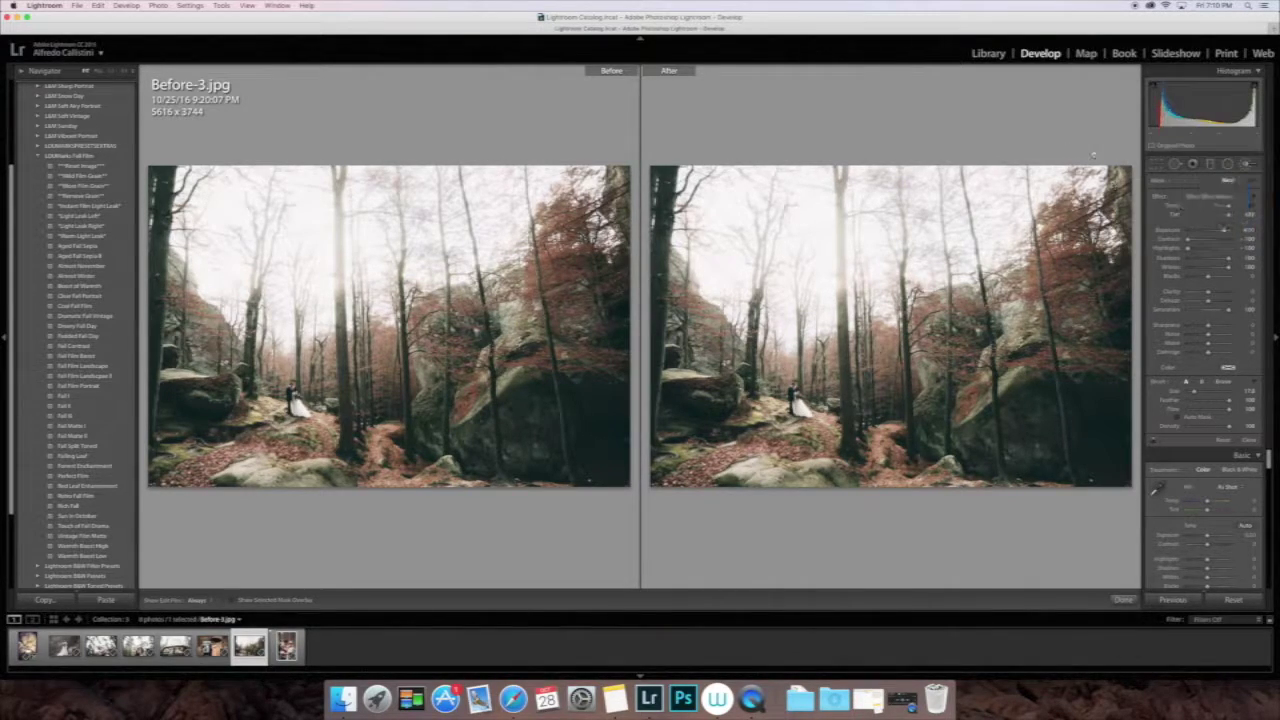
{"action": "left_click_drag", "start_coordinate": [1107, 171], "coordinate": [722, 170]}
{"action": "key", "text": "super+z"}
{"action": "left_click", "coordinate": [100, 268]}
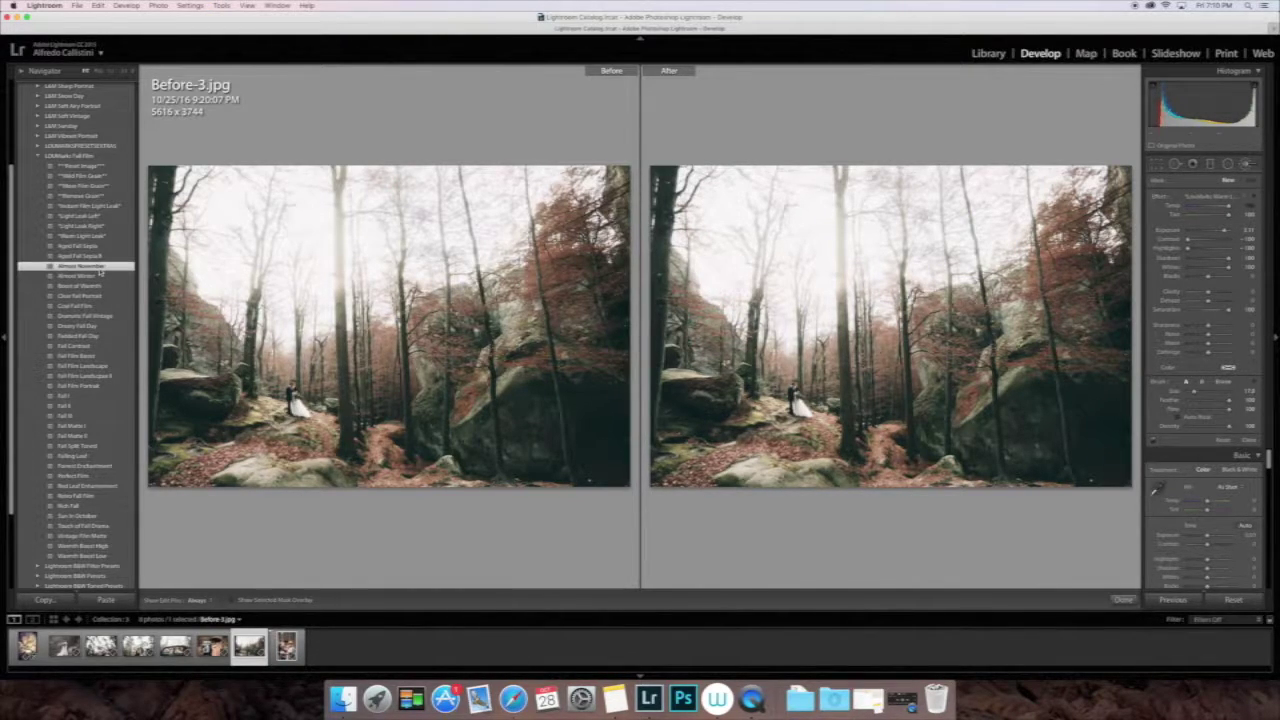
{"action": "left_click", "coordinate": [112, 186]}
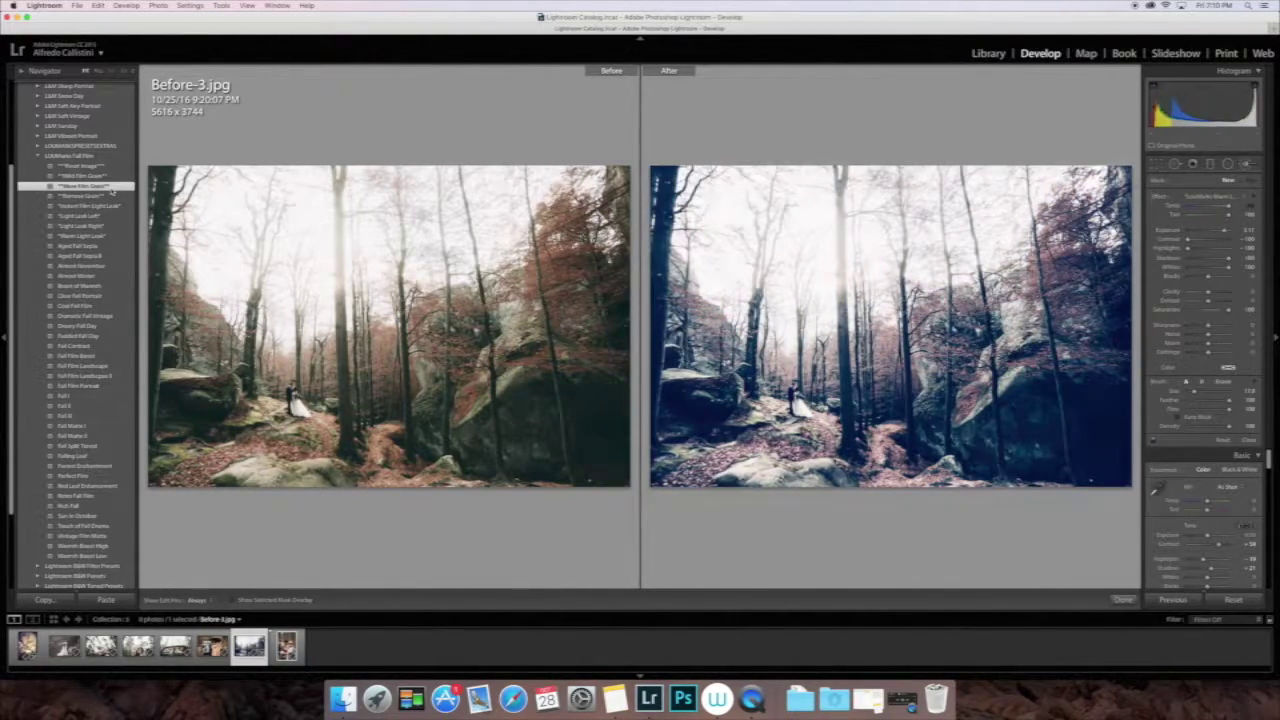